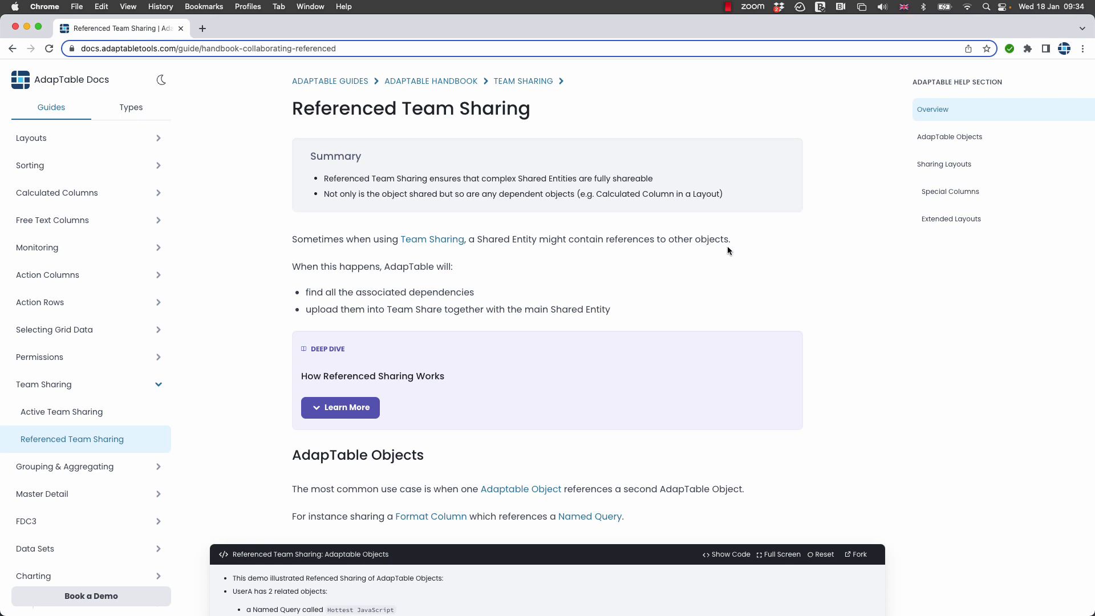
# Show the "Referenced Team Sharing: Adaptable Objects" demo in full screen.
pyautogui.scroll(-5, 773, 268)
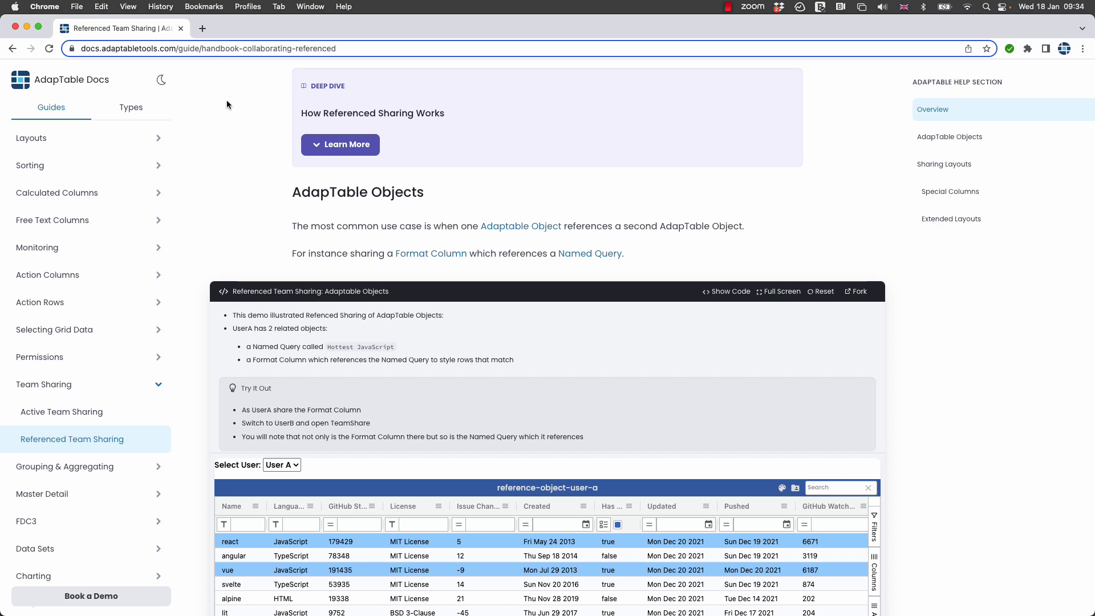
pyautogui.scroll(-1, 224, 115)
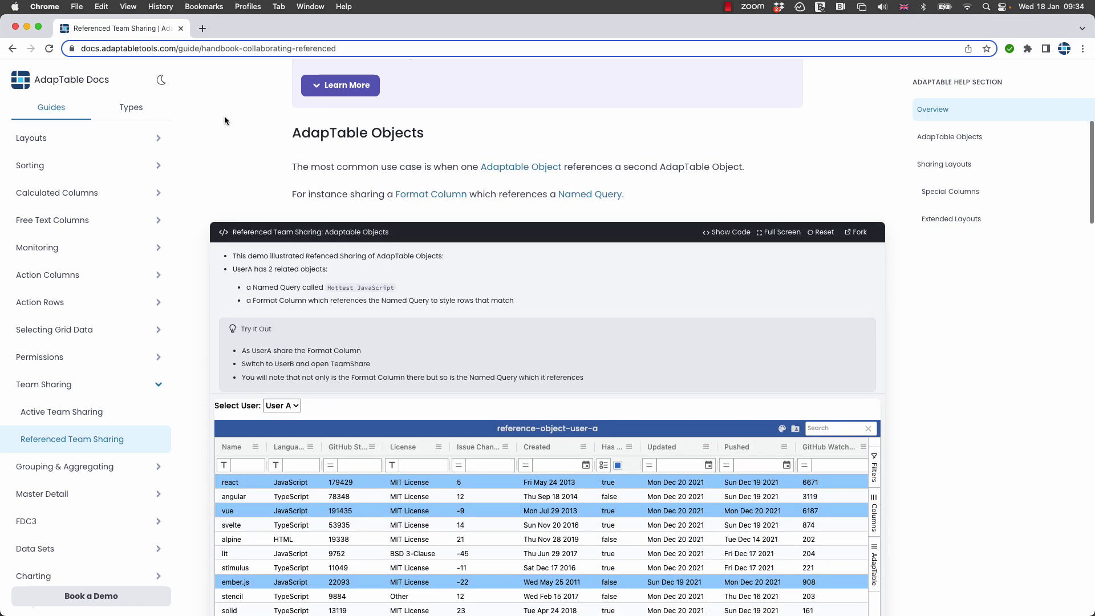
pyautogui.click(281, 405)
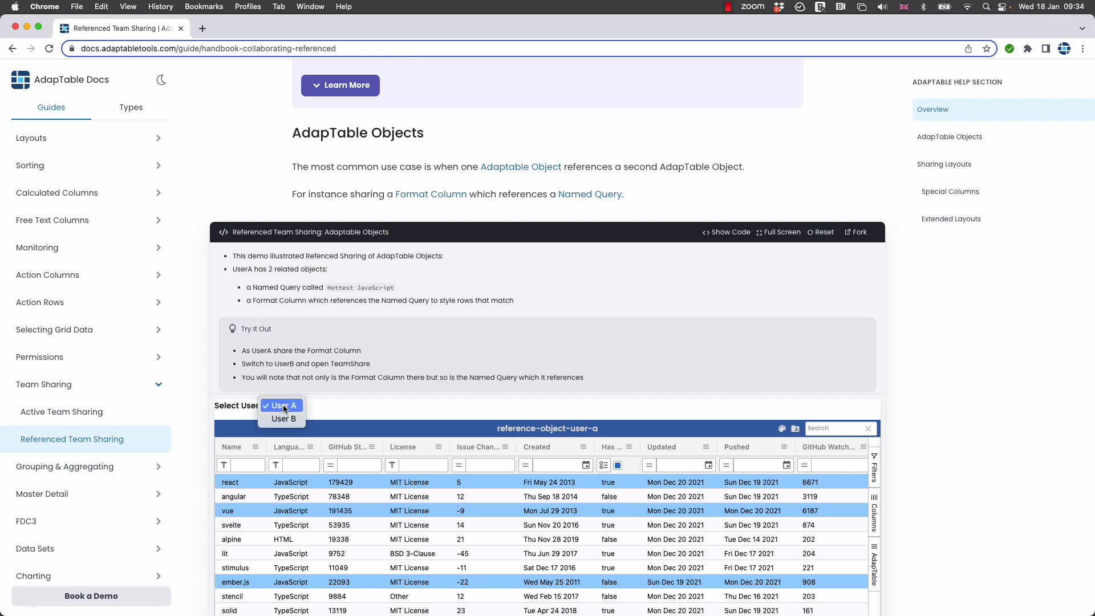
pyautogui.click(338, 408)
pyautogui.click(779, 233)
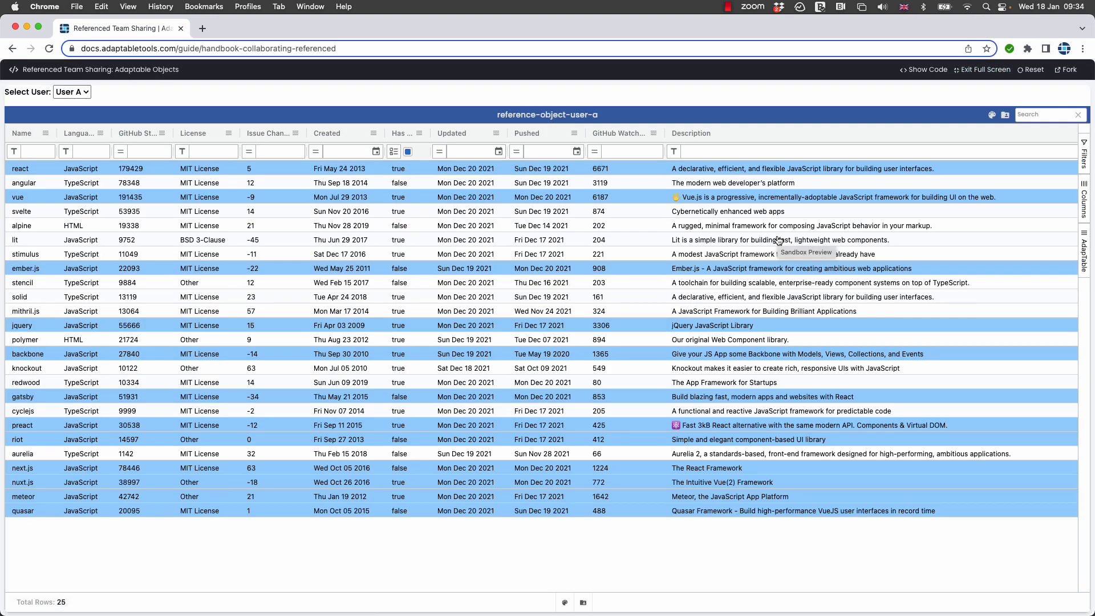
# Examine User A's format column and the named query it references in the grid settings.
pyautogui.click(991, 115)
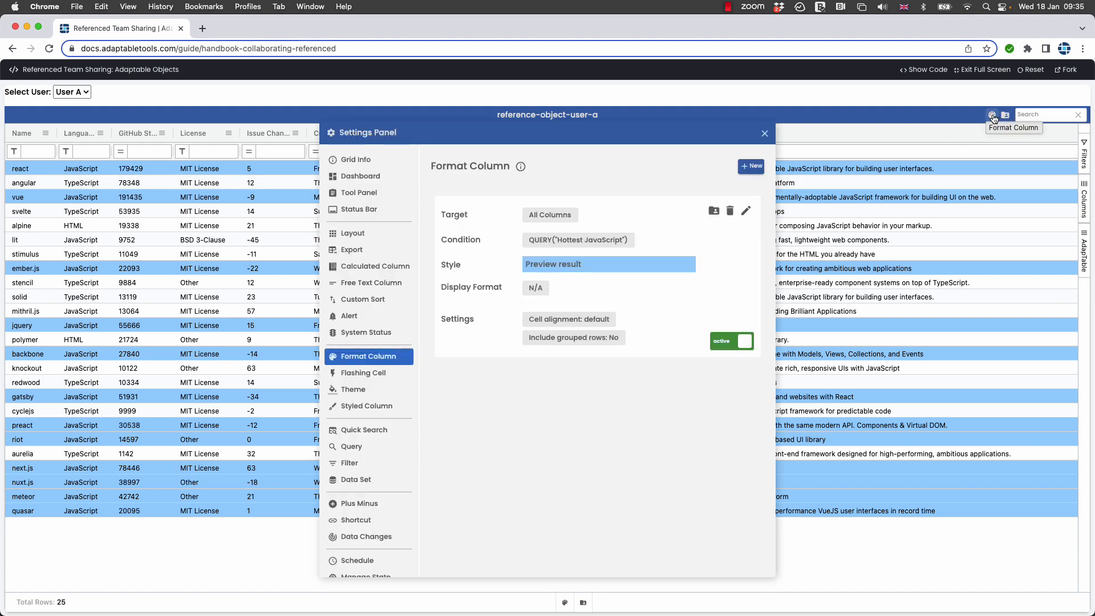
pyautogui.click(351, 447)
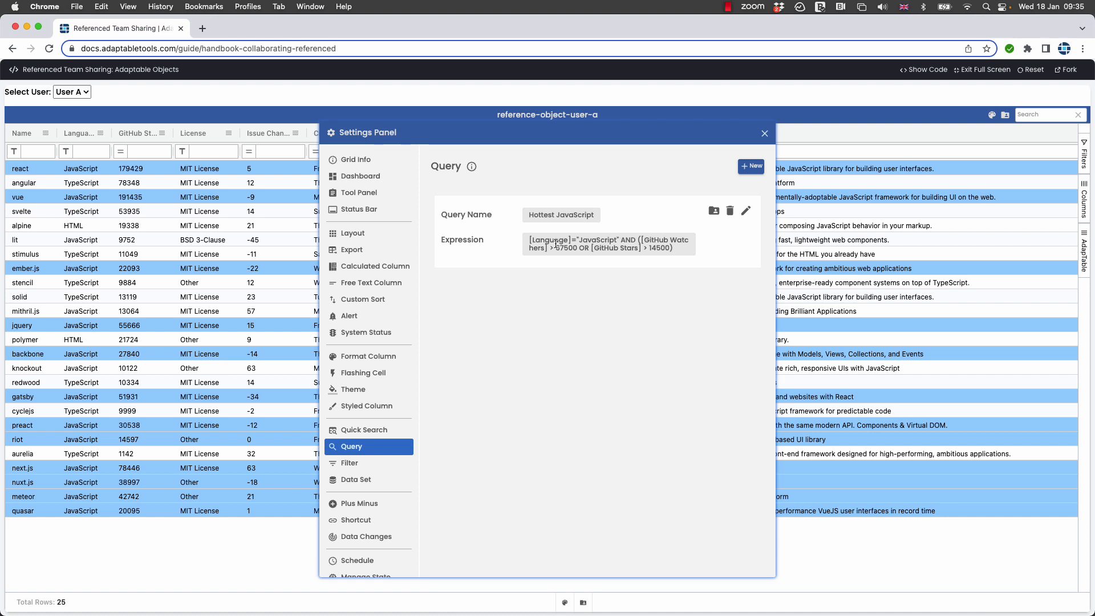
# Share User A's format column with the team as a snapshot named fc1 and close the settings.
pyautogui.click(367, 357)
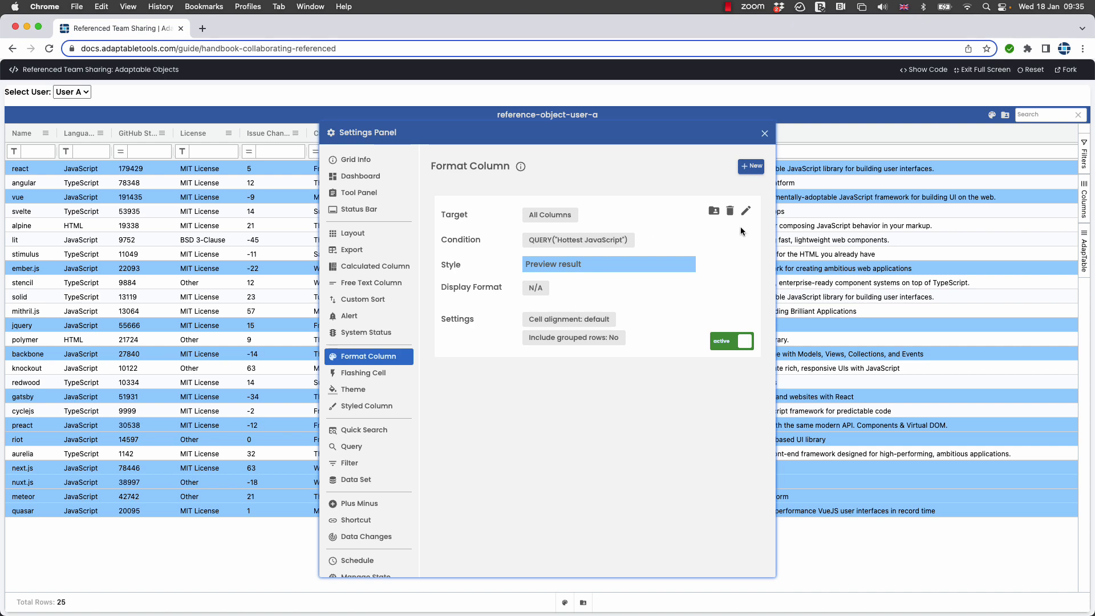
pyautogui.click(713, 214)
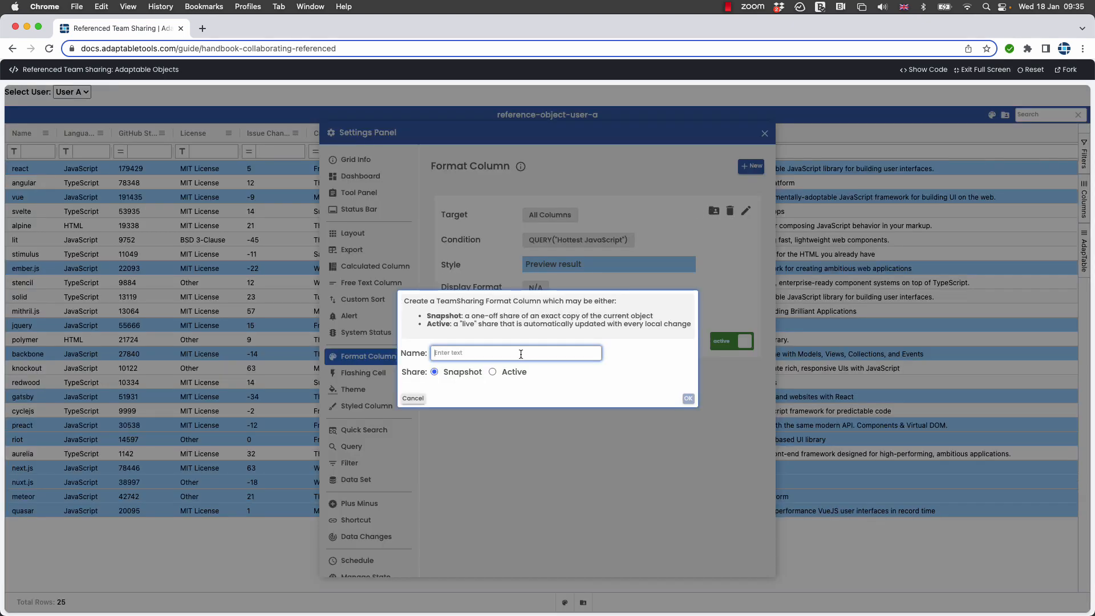
pyautogui.write('f')
pyautogui.write('l')
pyautogui.click(688, 399)
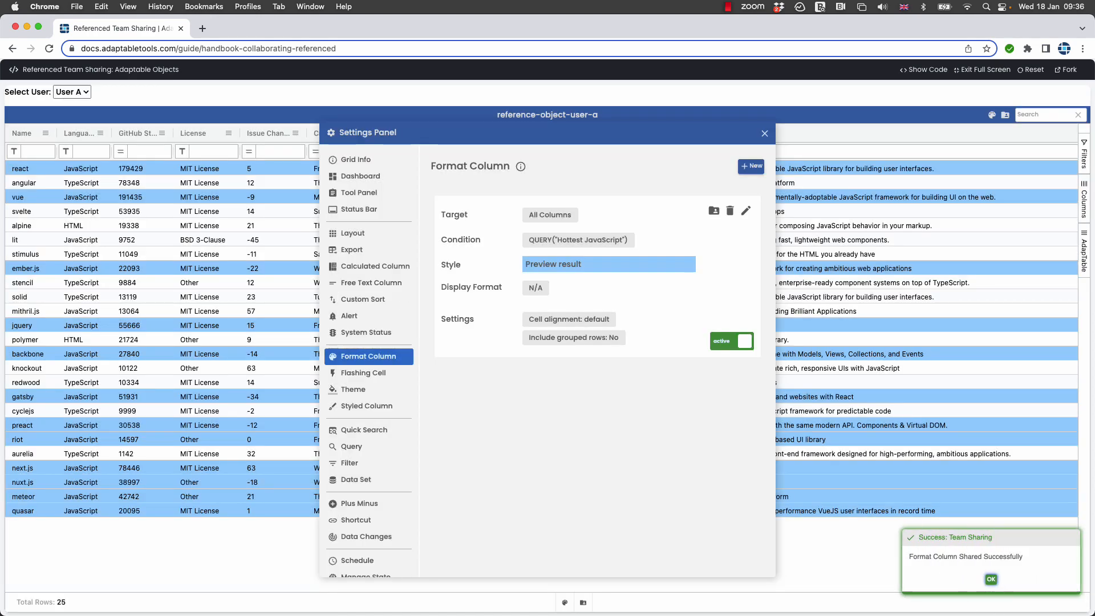
pyautogui.click(768, 135)
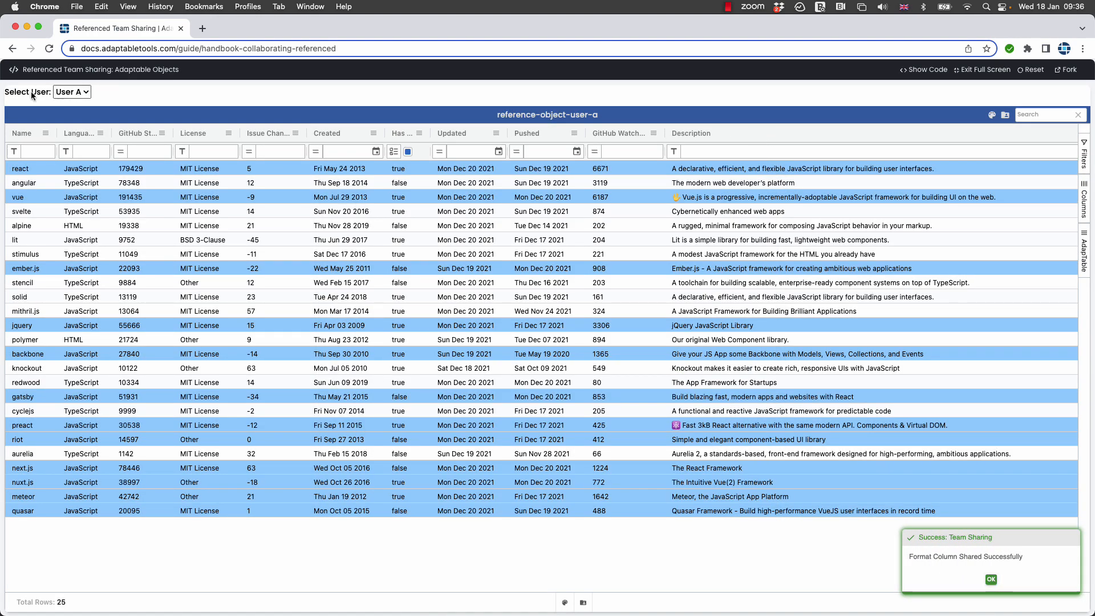
# Switch the demo to User B and check that user's format column settings.
pyautogui.click(71, 92)
pyautogui.click(73, 105)
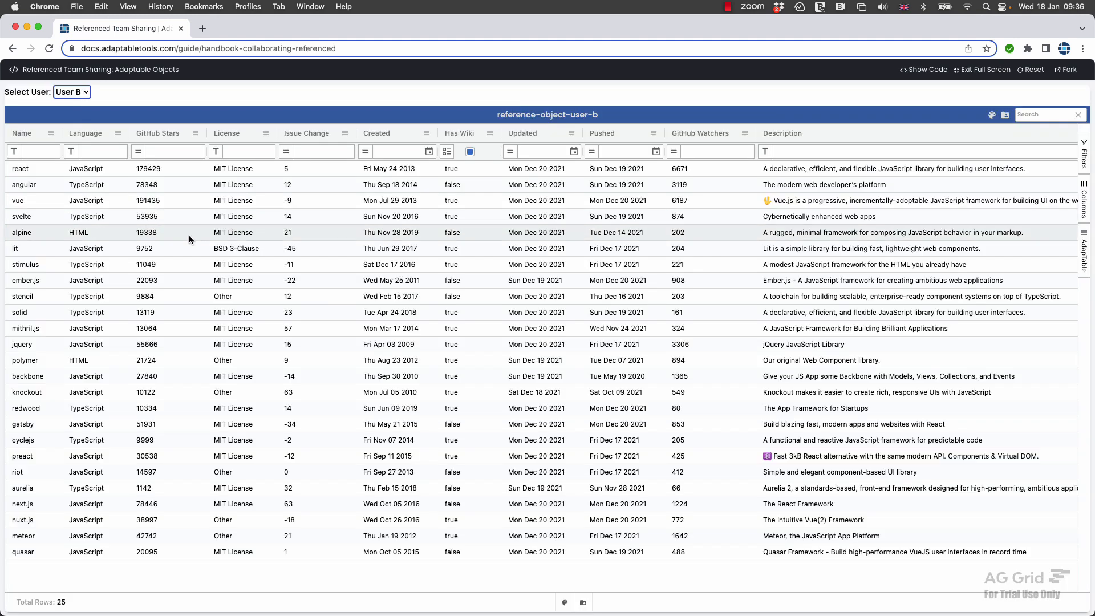
pyautogui.click(993, 117)
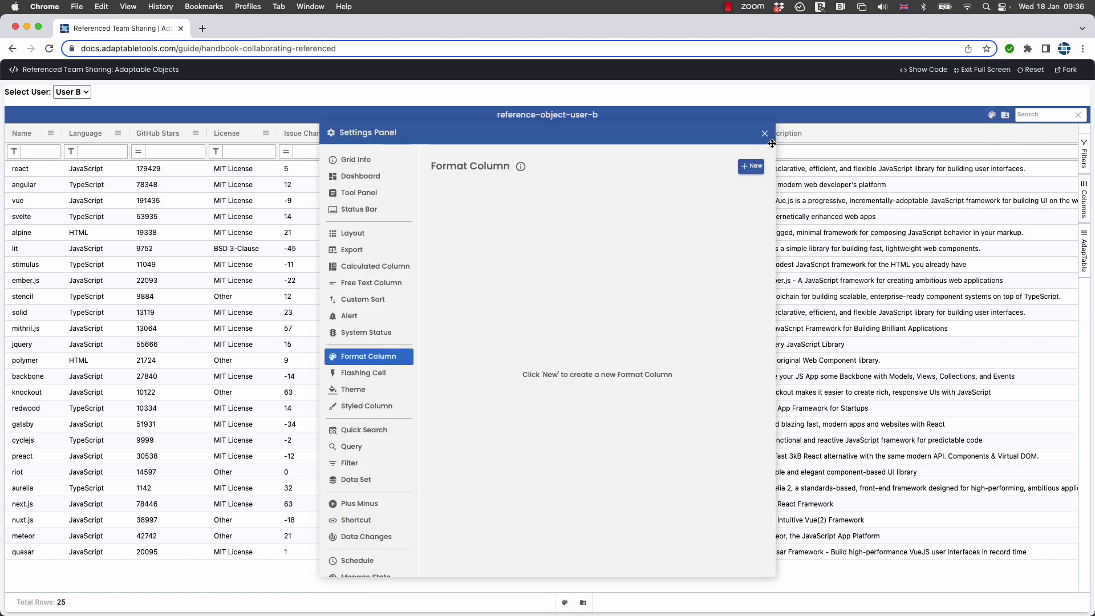
pyautogui.click(765, 133)
# Review the shared fc1 item's format column and dependencies in Team Sharing, and import it for User B.
pyautogui.click(1005, 115)
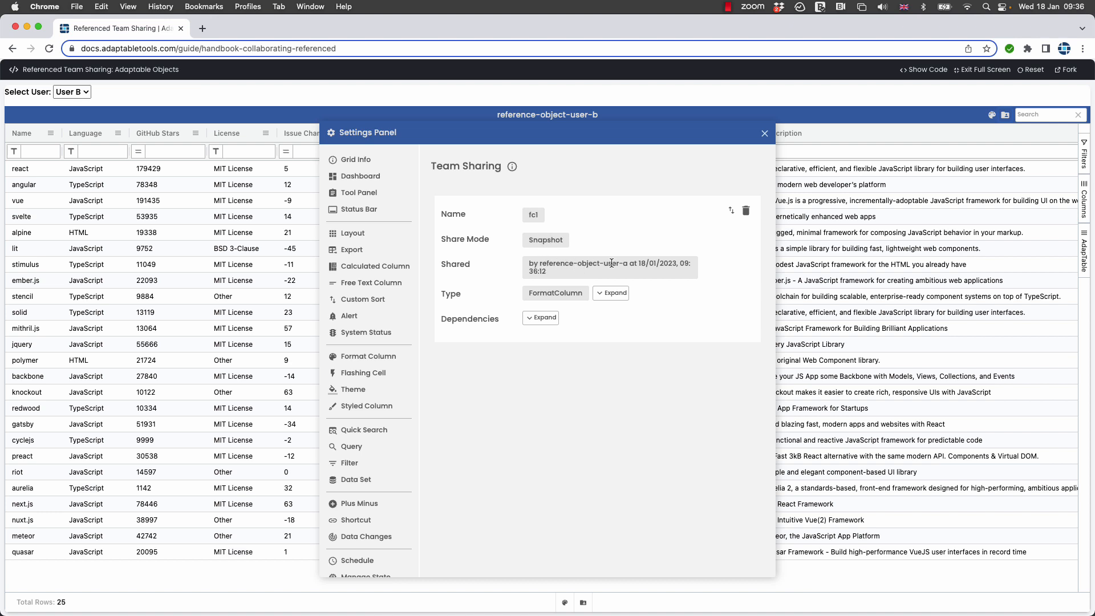
pyautogui.click(617, 294)
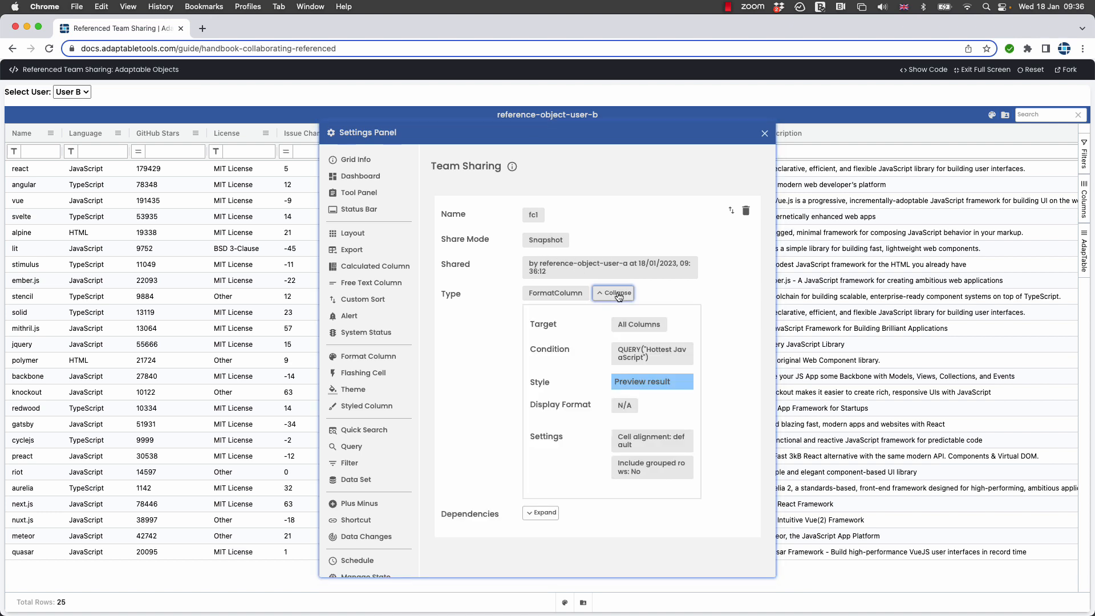
pyautogui.click(540, 512)
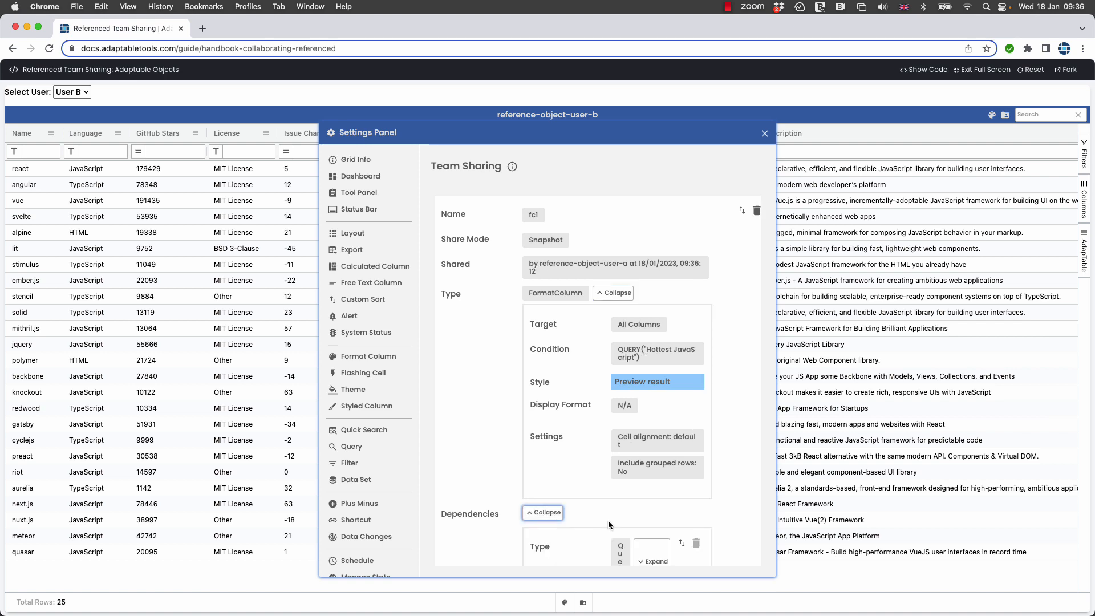
pyautogui.click(742, 214)
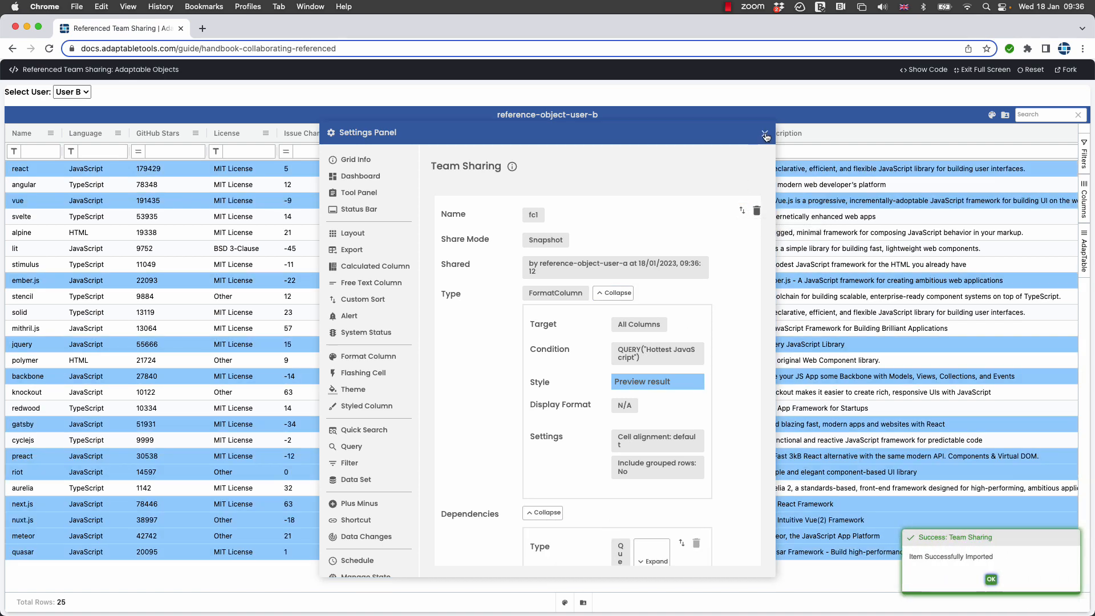
pyautogui.click(765, 134)
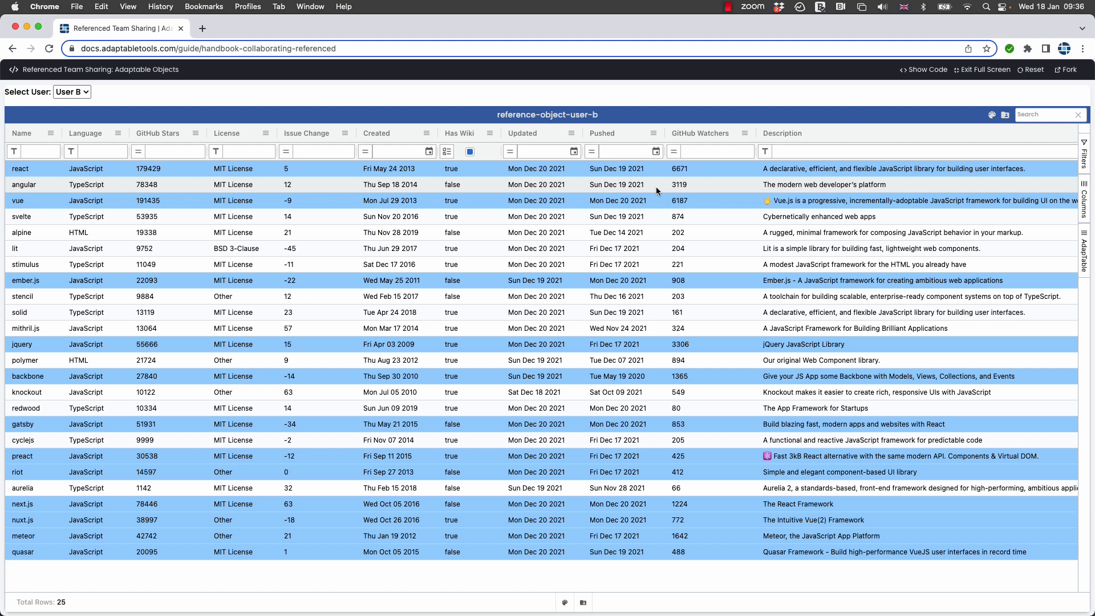
# Leave the current demo's full screen and show the "Referenced Team Sharing: Layouts" demo in full screen.
pyautogui.click(979, 69)
pyautogui.scroll(-15, 840, 237)
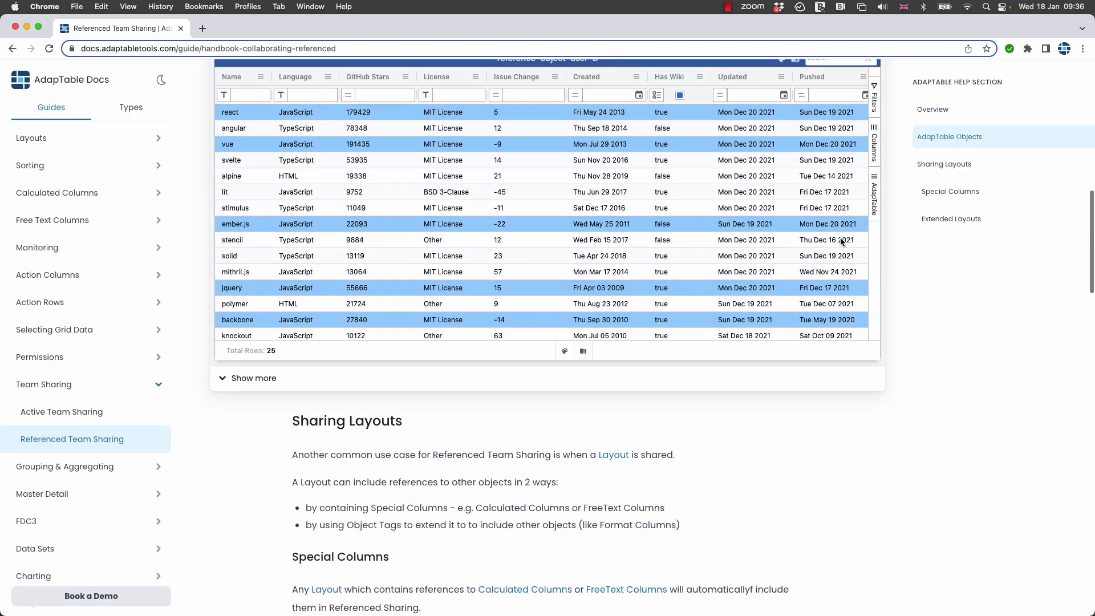
pyautogui.scroll(-3, 854, 319)
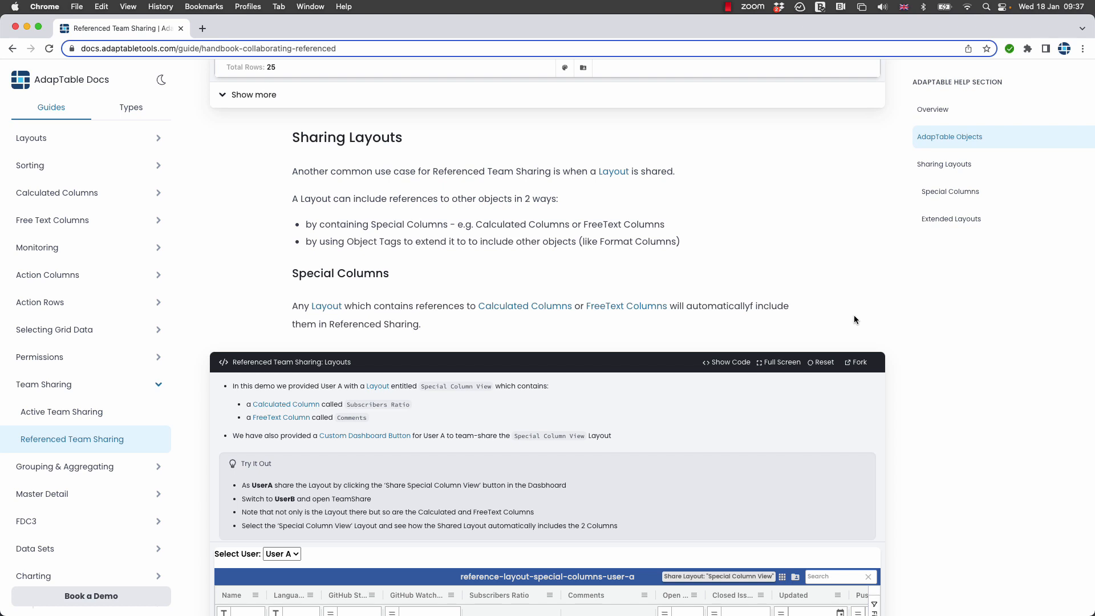
pyautogui.scroll(-3, 853, 319)
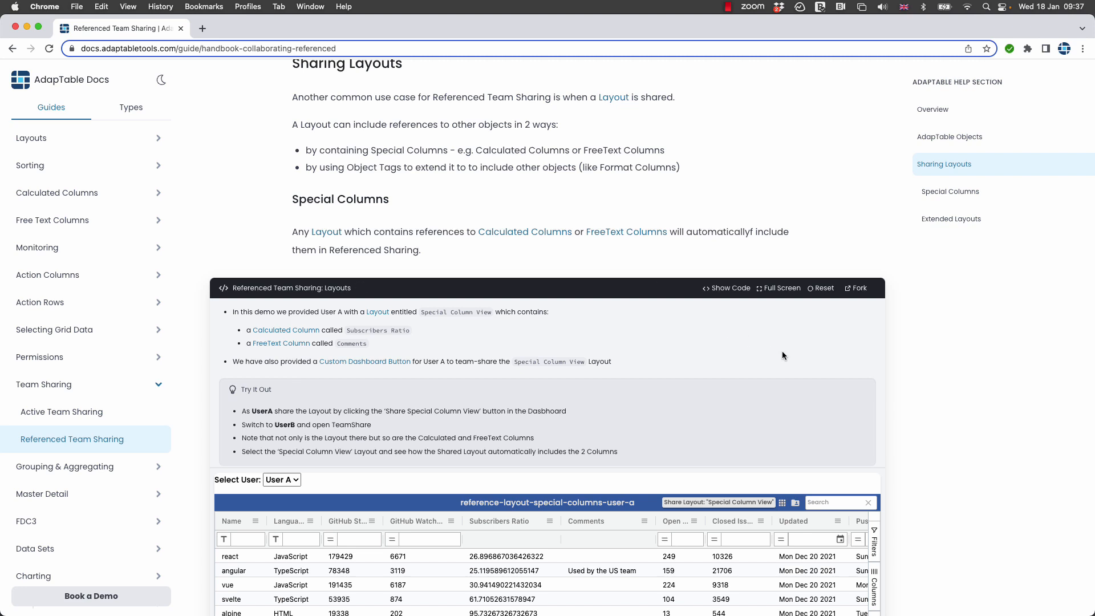
pyautogui.click(779, 289)
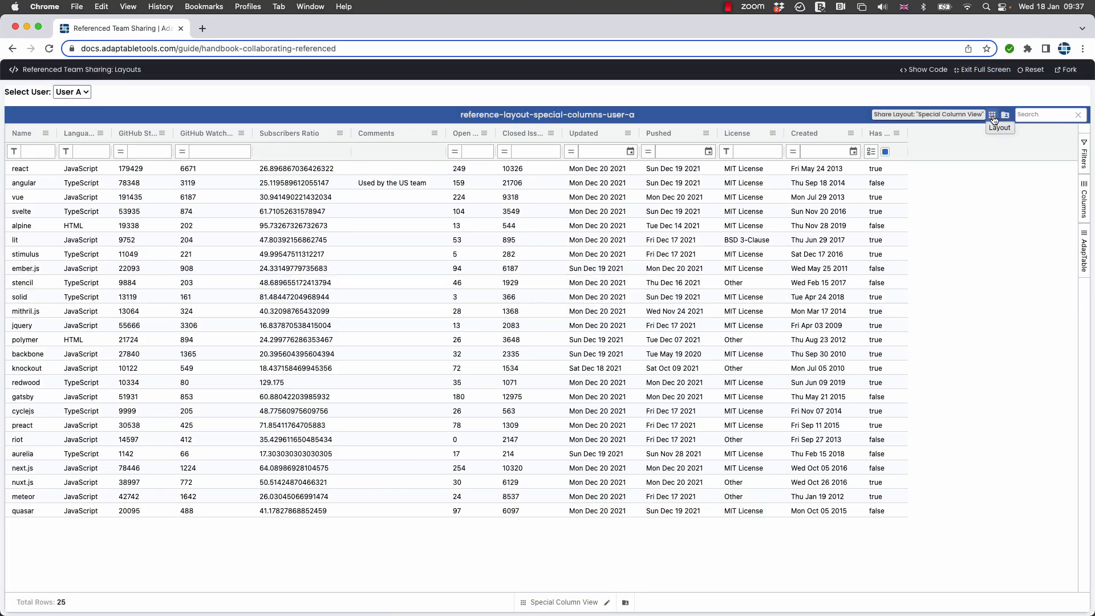
# Examine User A's Special Column View layout and the definitions of its calculated and free text columns.
pyautogui.click(993, 117)
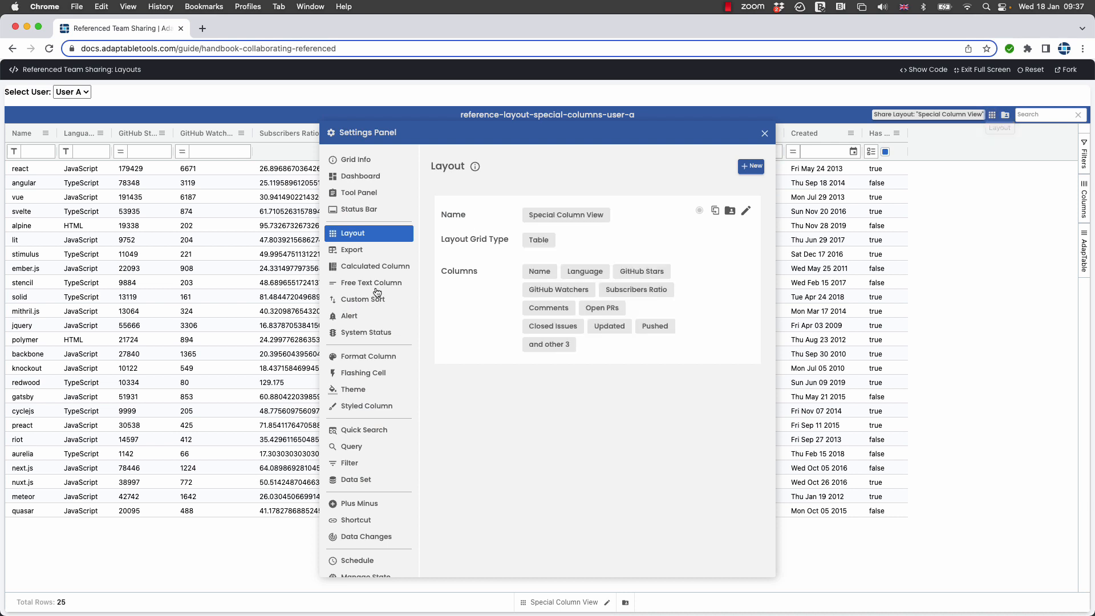
pyautogui.click(370, 267)
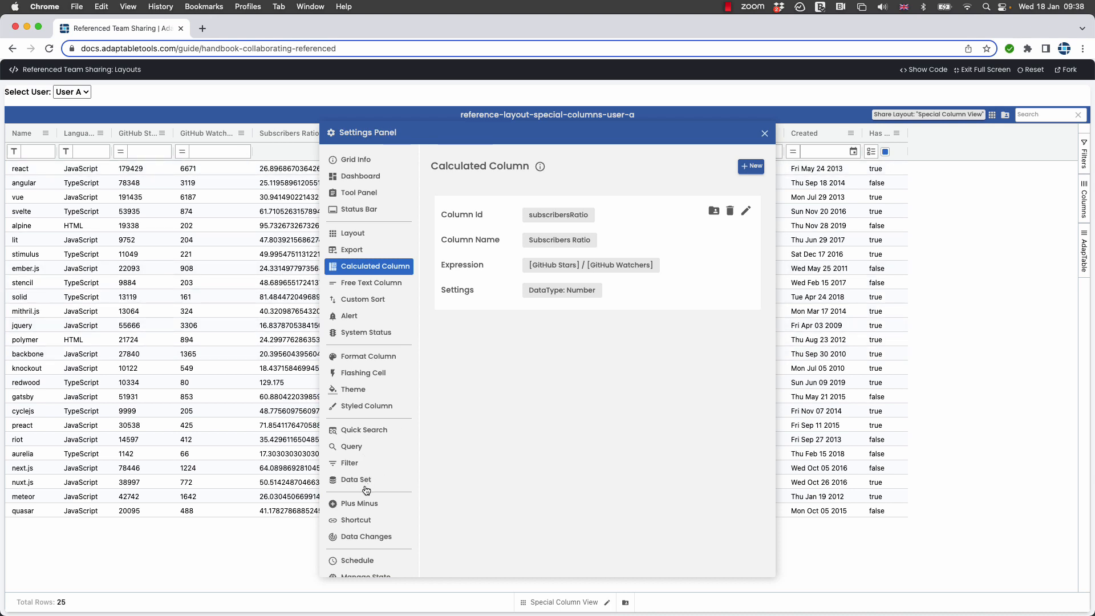
pyautogui.click(363, 283)
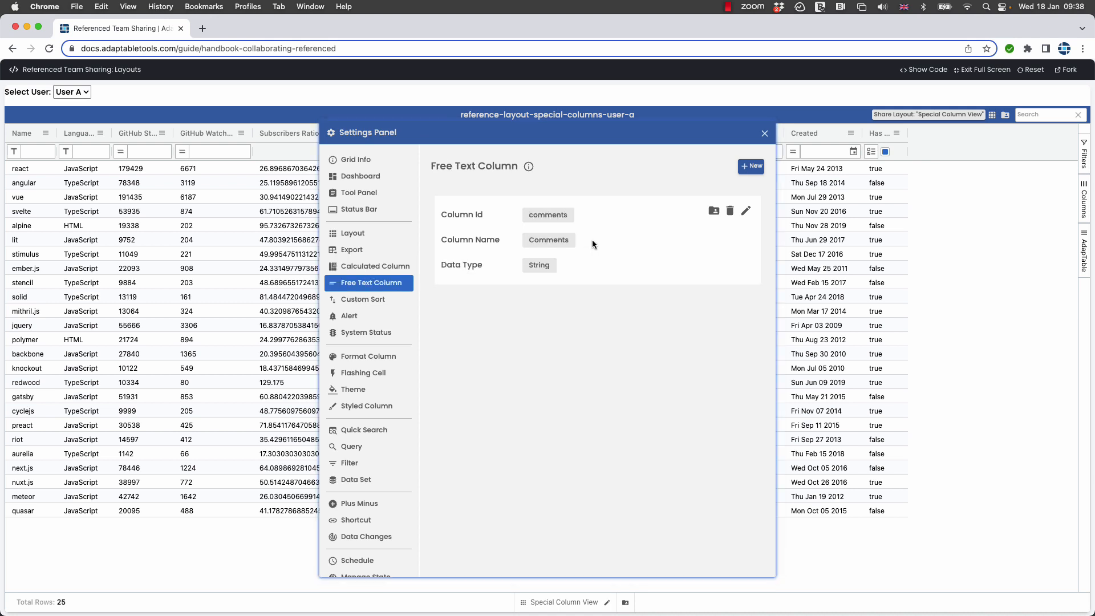
pyautogui.click(765, 133)
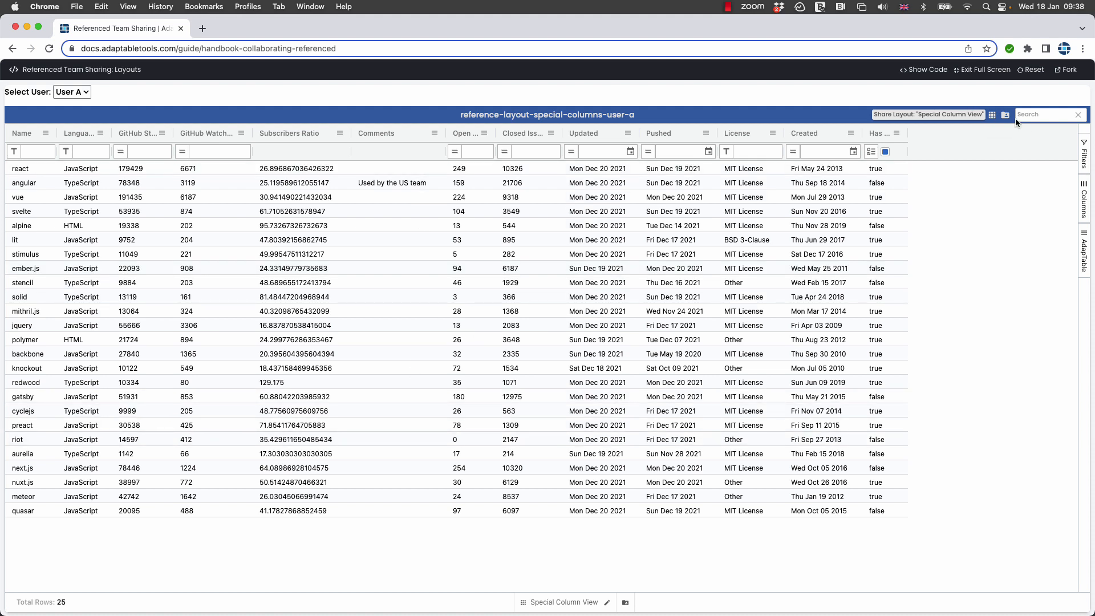
# Share the Special Column View layout with the team as a snapshot named layout1 and close the settings.
pyautogui.click(992, 115)
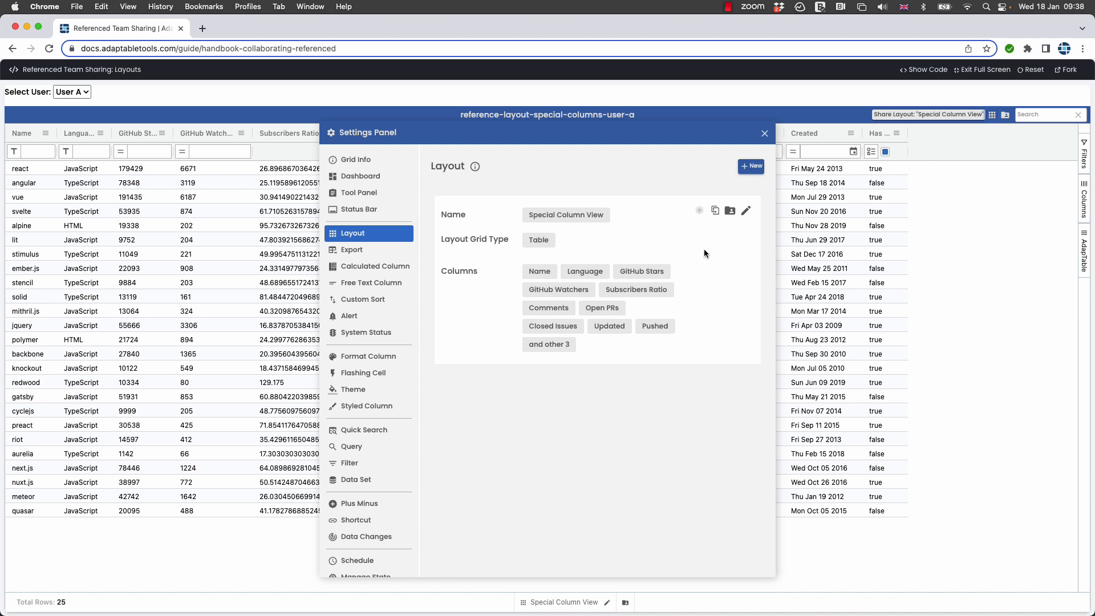
pyautogui.click(730, 211)
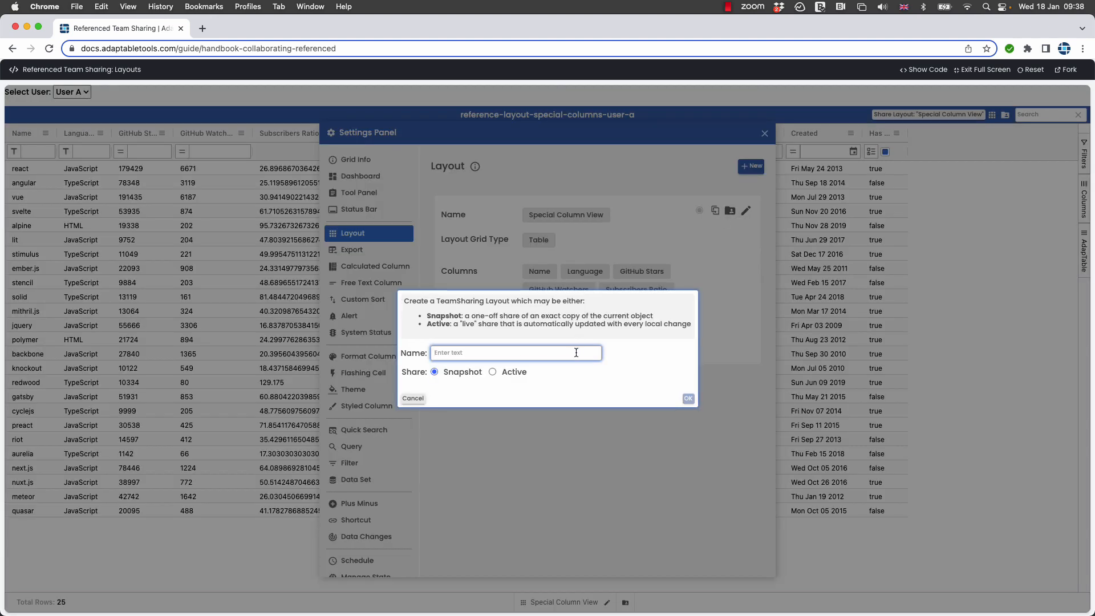
pyautogui.write('layout1')
pyautogui.click(688, 398)
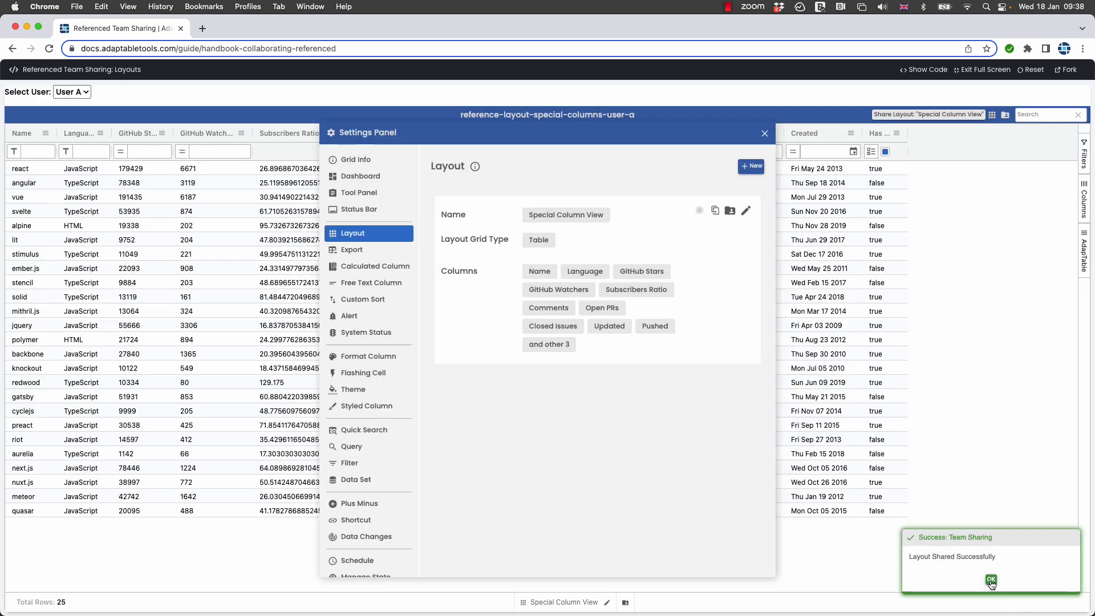
pyautogui.click(991, 580)
pyautogui.click(766, 135)
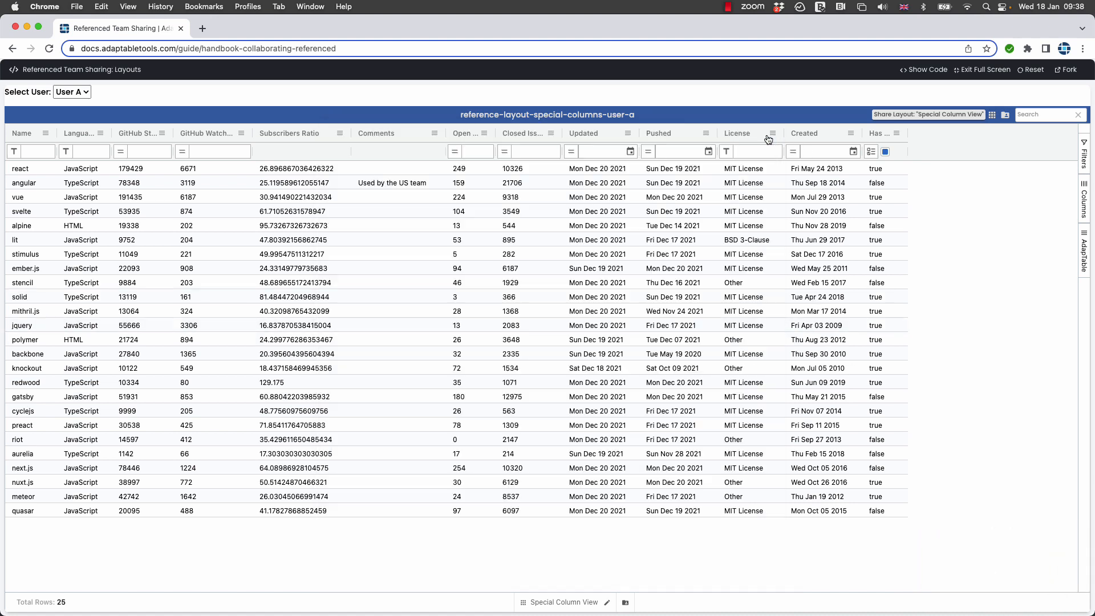
# Switch the Layouts demo to User B and check which layouts that user has.
pyautogui.click(70, 92)
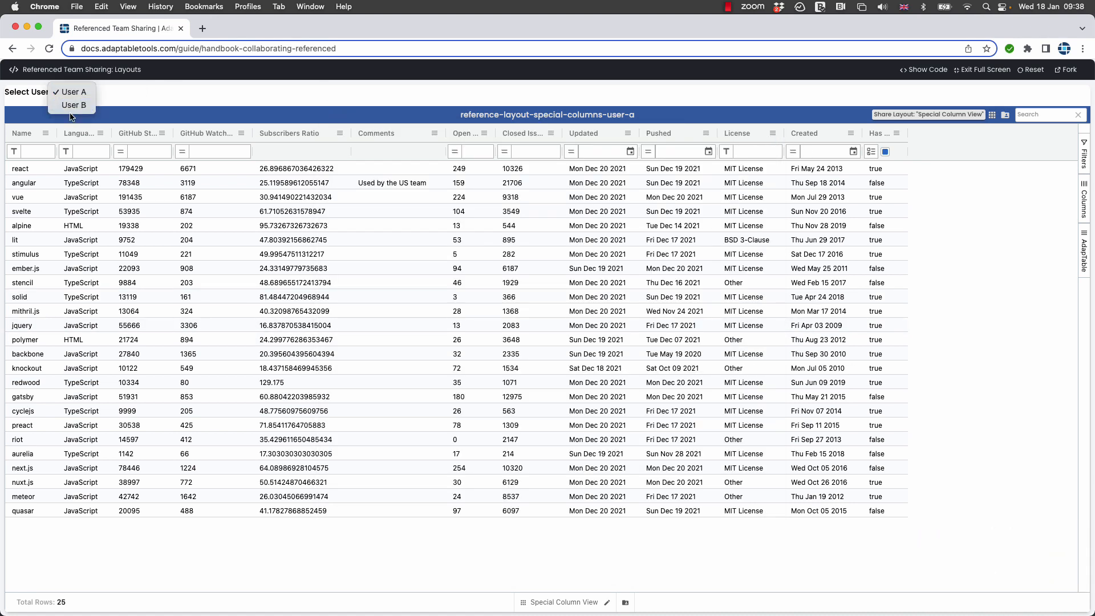
pyautogui.click(69, 105)
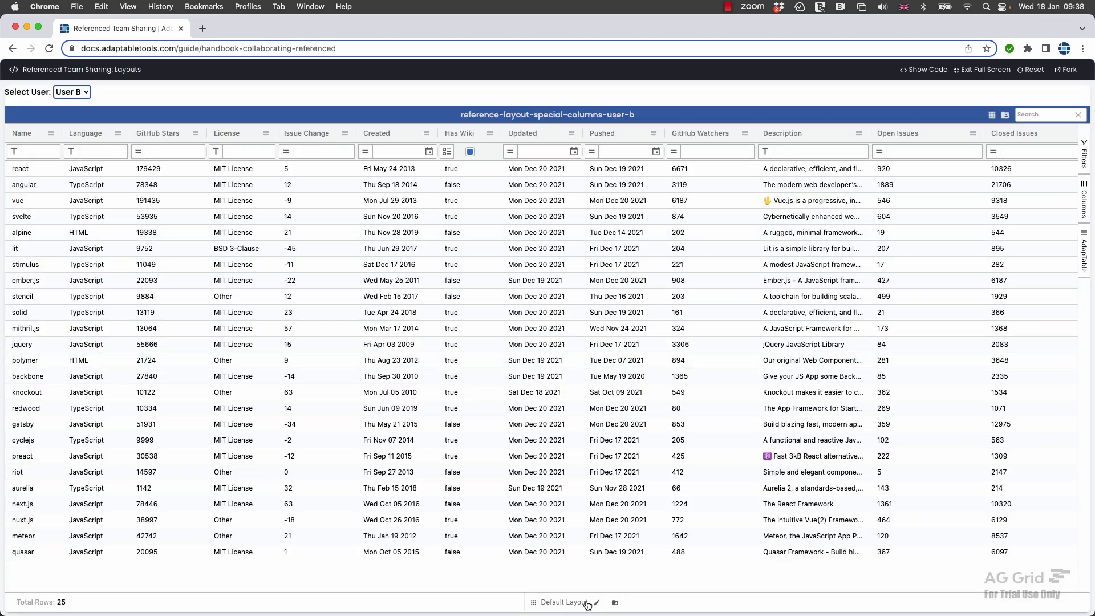
pyautogui.click(991, 116)
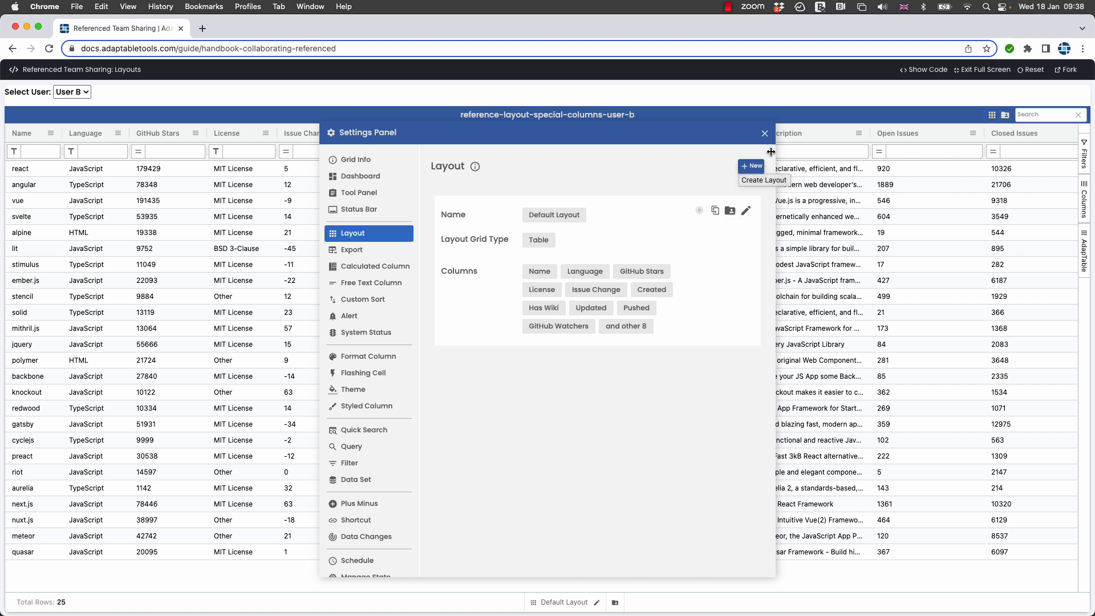
pyautogui.click(765, 133)
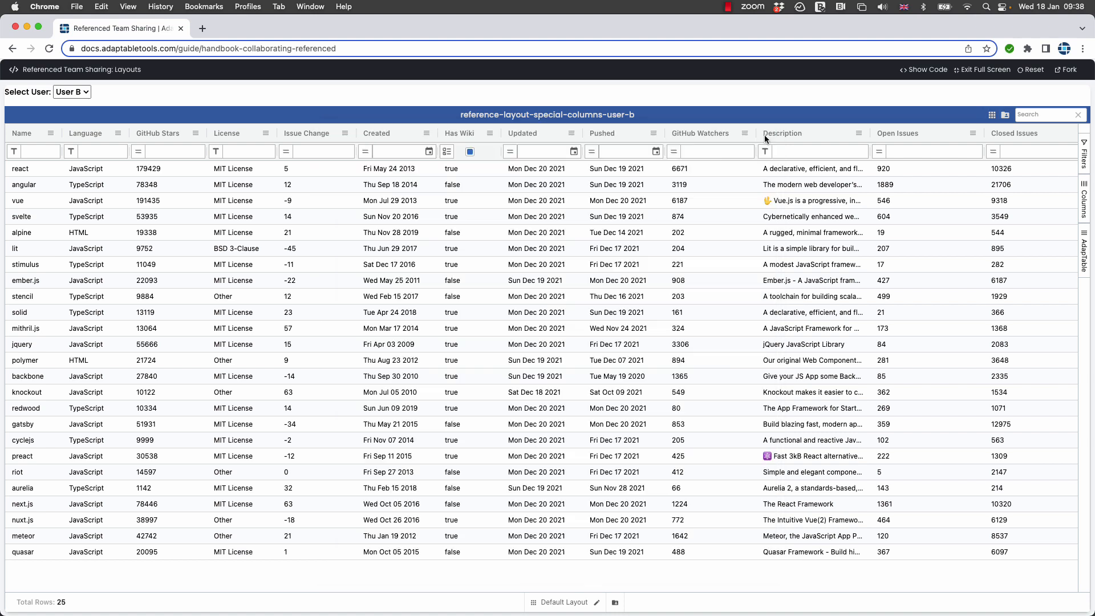
# As User B, import the shared layout1 with its dependencies and switch the grid to the Special Column View layout.
pyautogui.click(1005, 117)
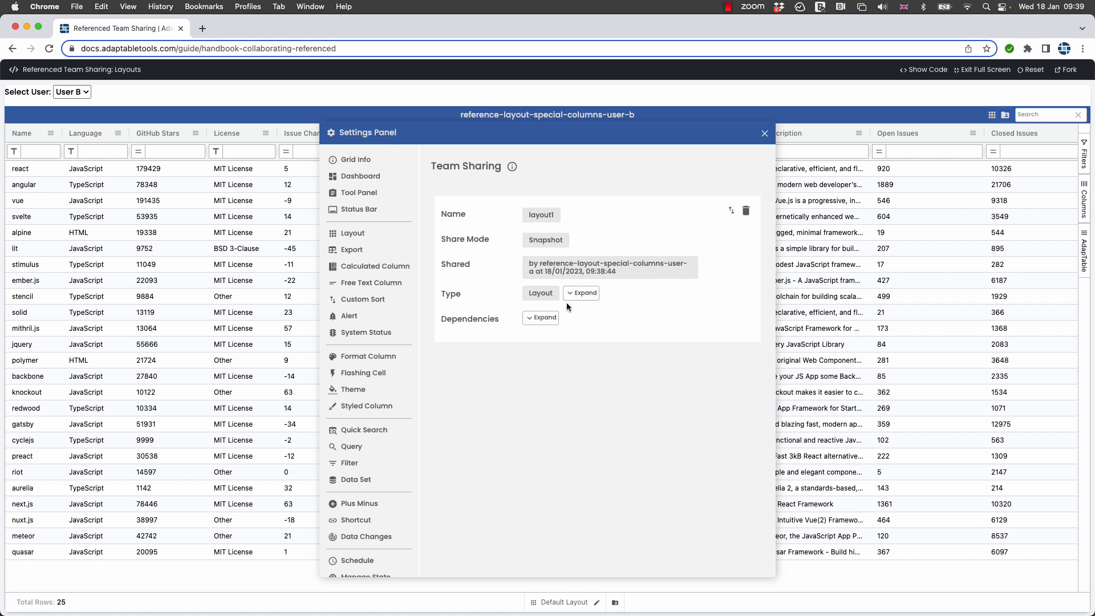
pyautogui.click(536, 318)
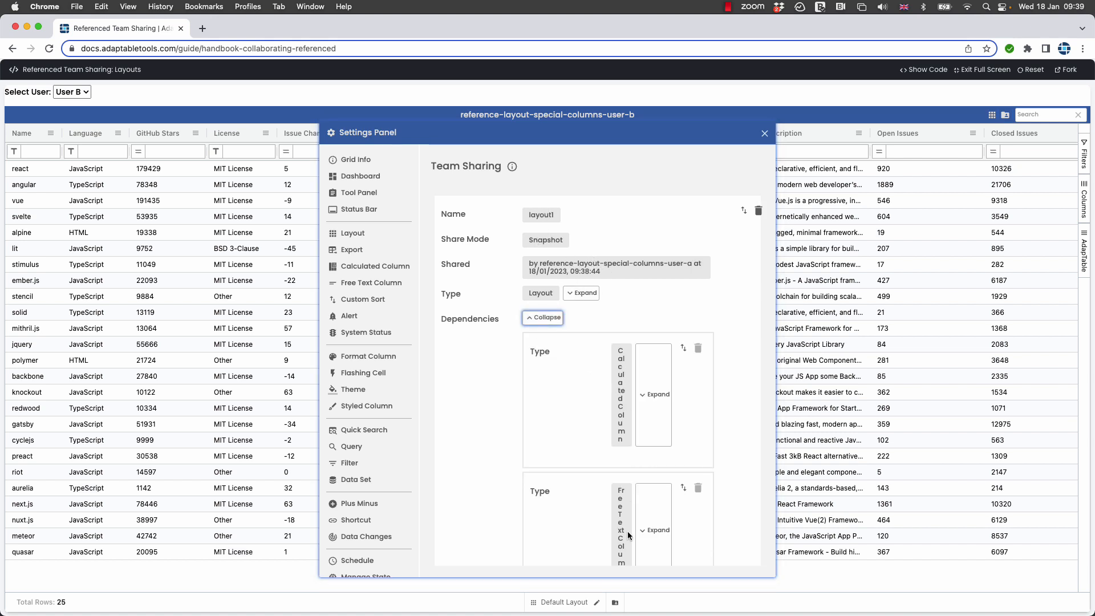
pyautogui.click(744, 212)
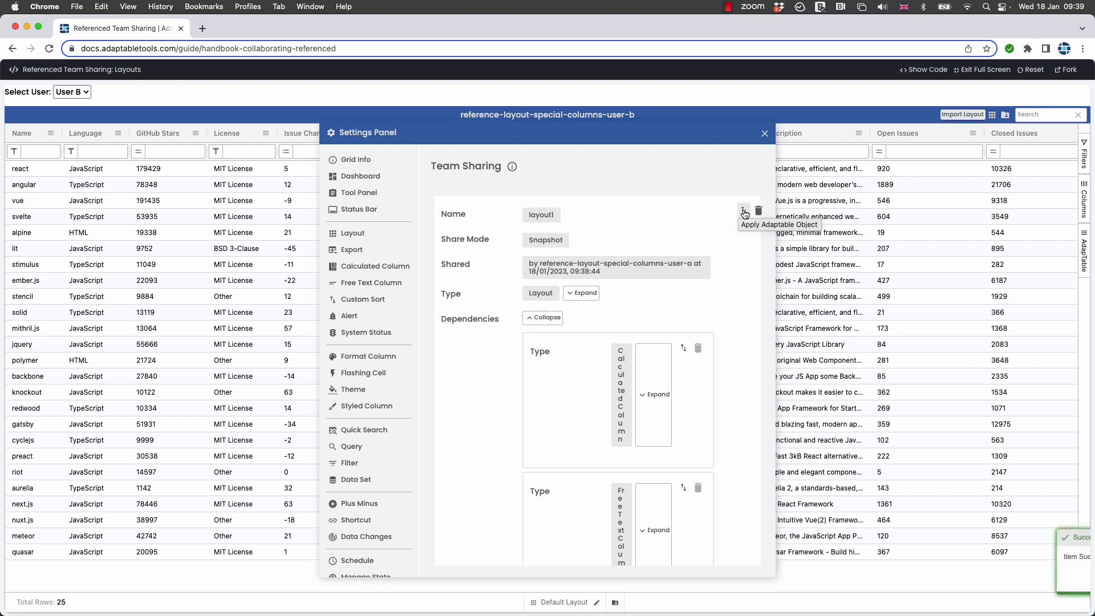
pyautogui.click(992, 579)
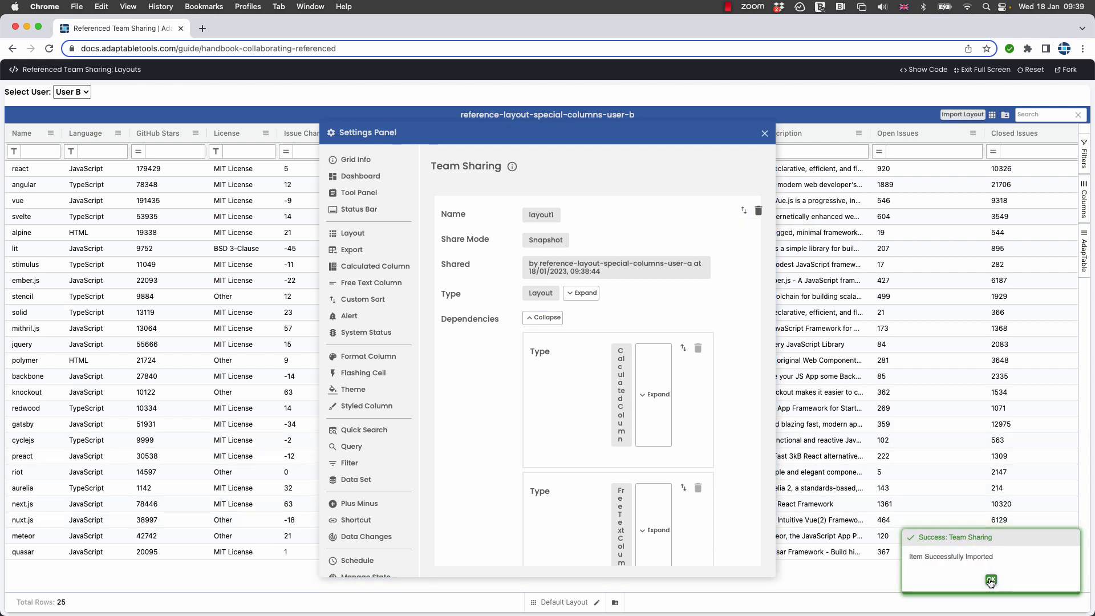
pyautogui.click(765, 133)
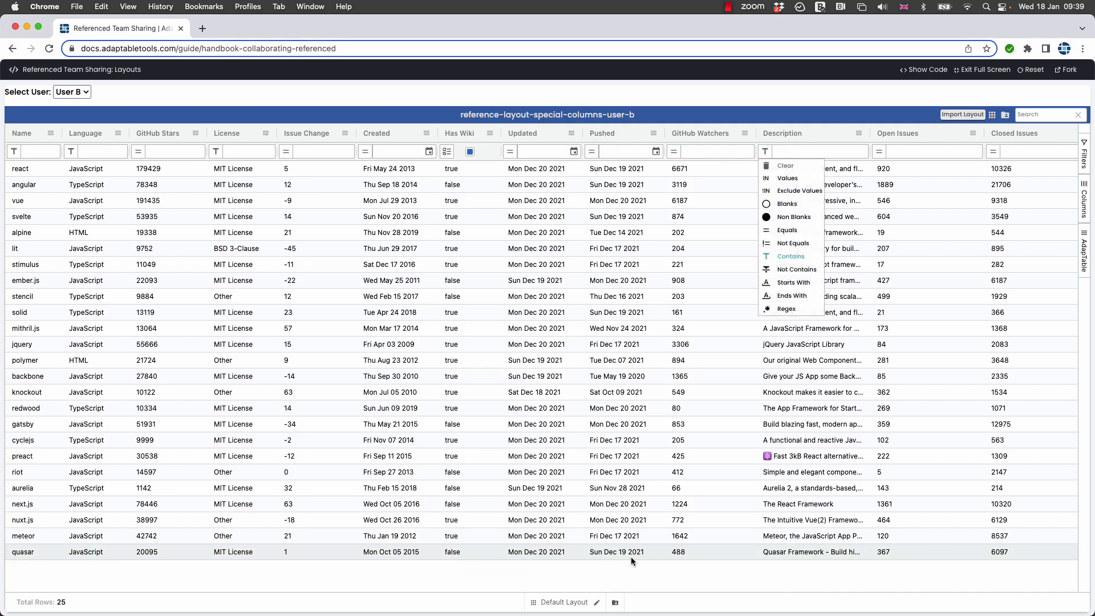
pyautogui.click(570, 603)
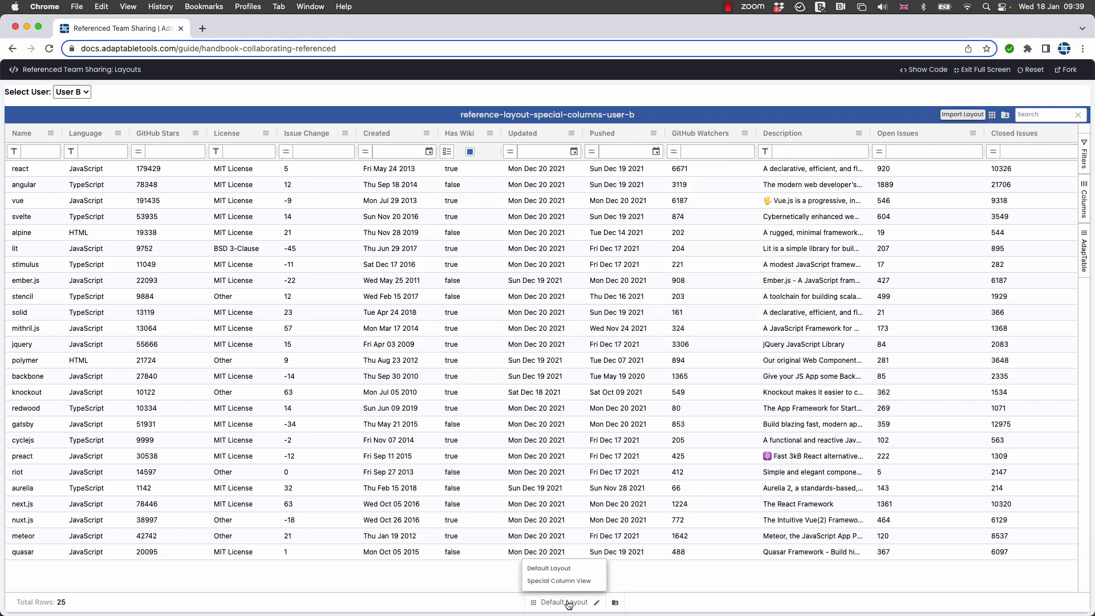
pyautogui.click(566, 580)
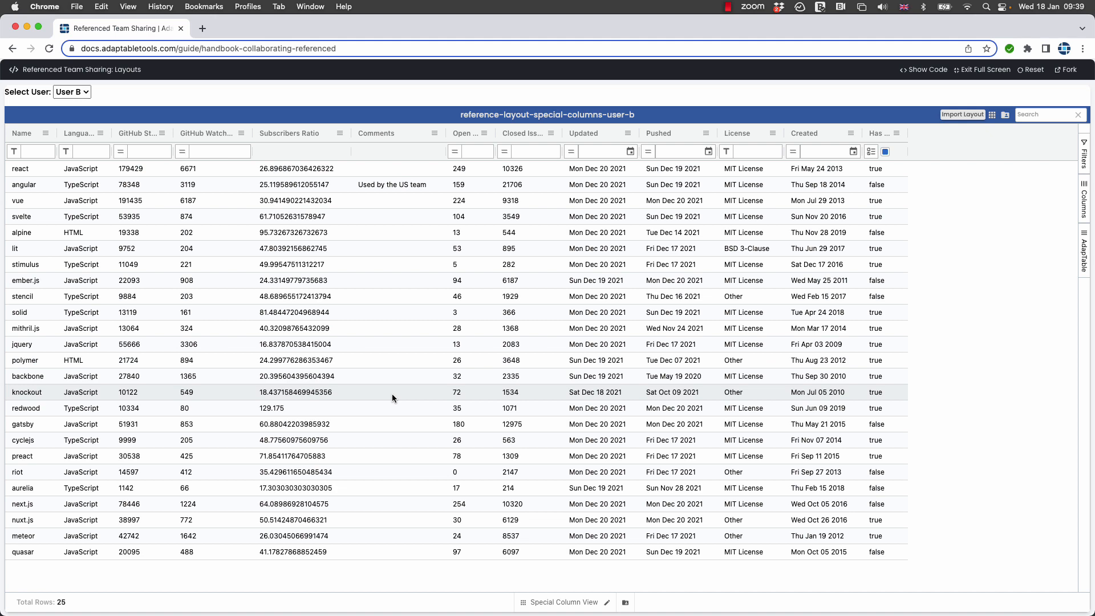
# Leave the Layouts demo's full screen and go to the "Referenced Team Sharing: Extended Layouts" demo further down the page.
pyautogui.click(998, 69)
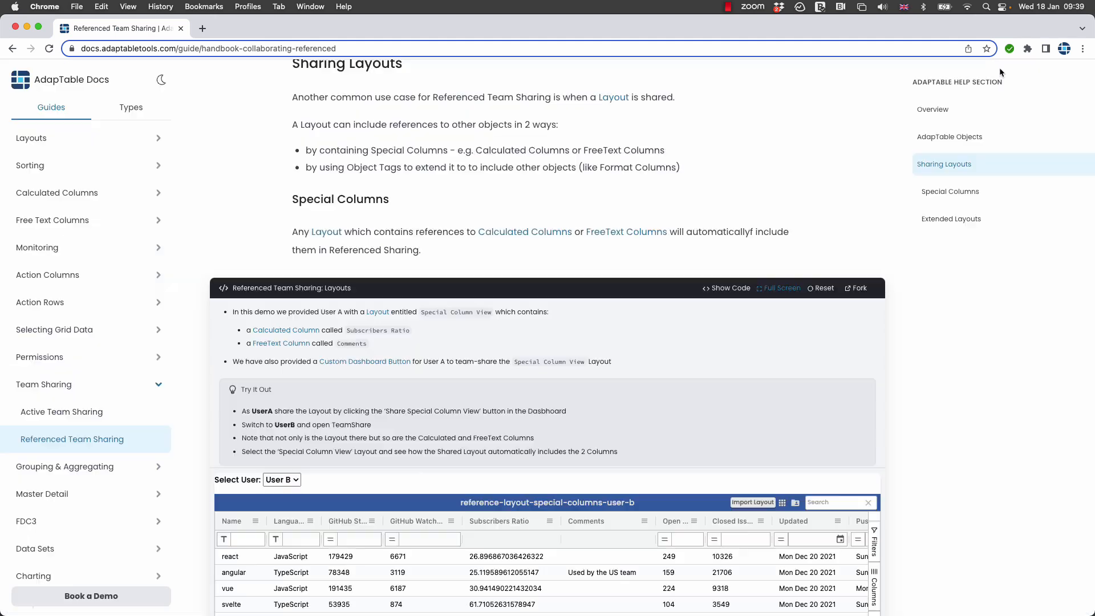
pyautogui.scroll(-10, 791, 215)
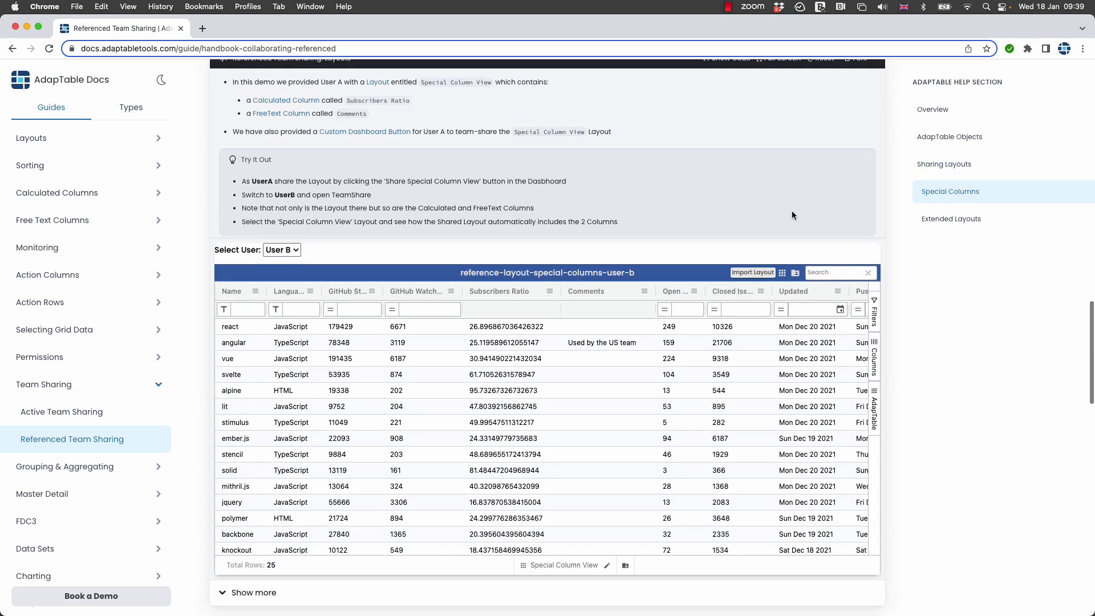
pyautogui.scroll(-5, 791, 215)
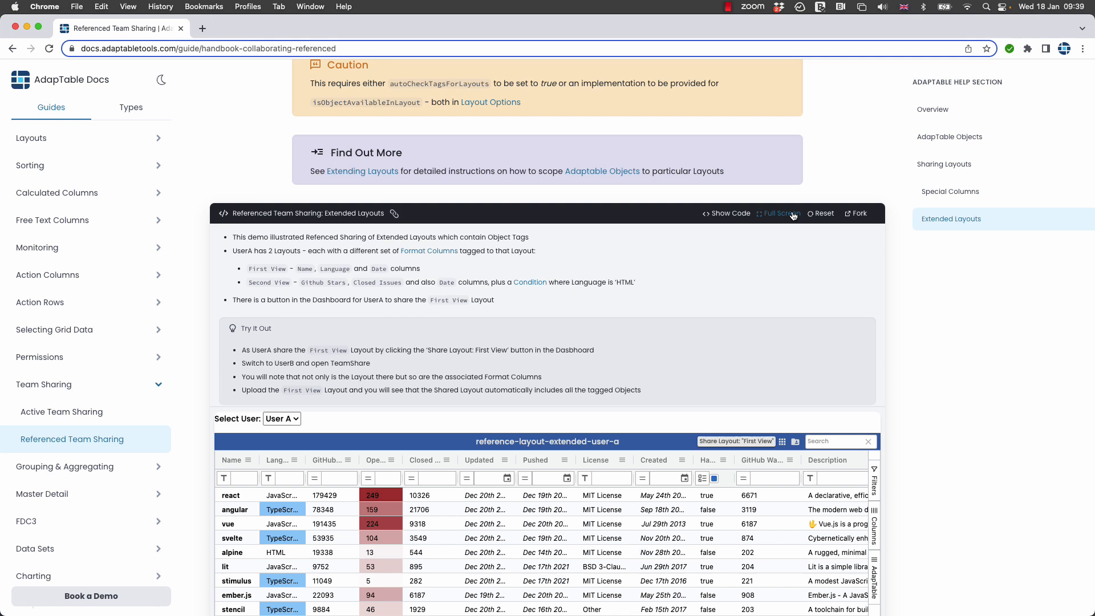
pyautogui.scroll(-2, 793, 215)
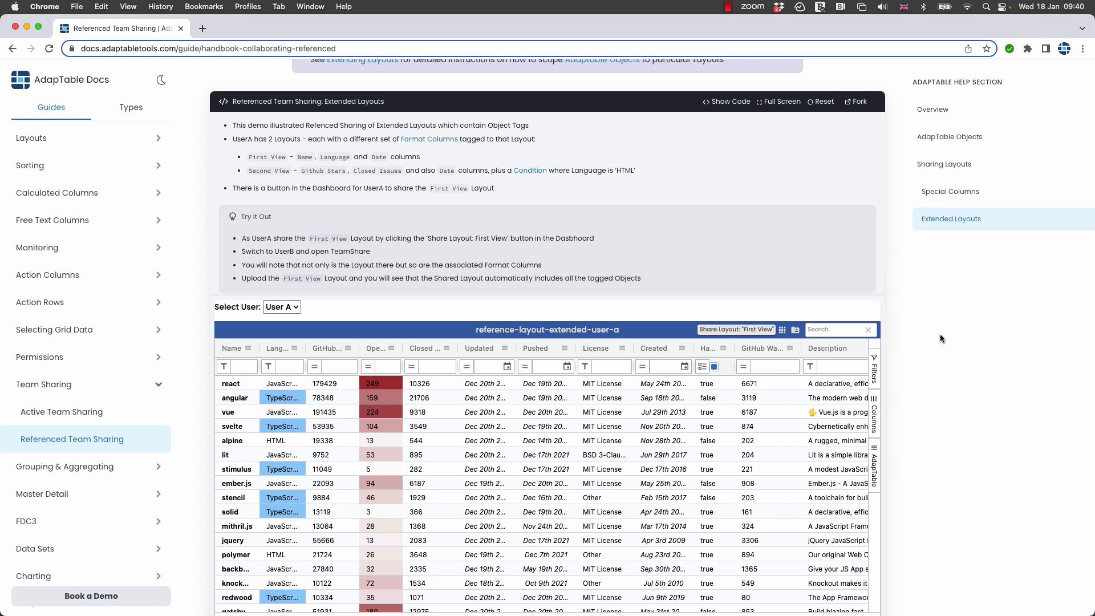
pyautogui.scroll(-5, 940, 336)
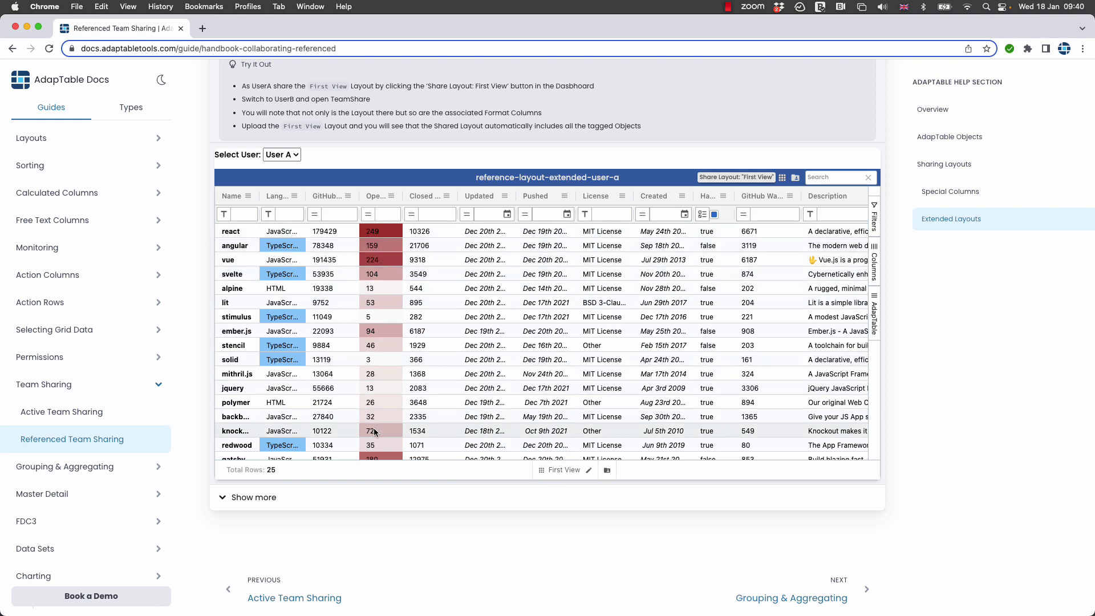
# Switch User A's grid in the Extended Layouts demo to the Second View layout to see its formatting.
pyautogui.click(268, 214)
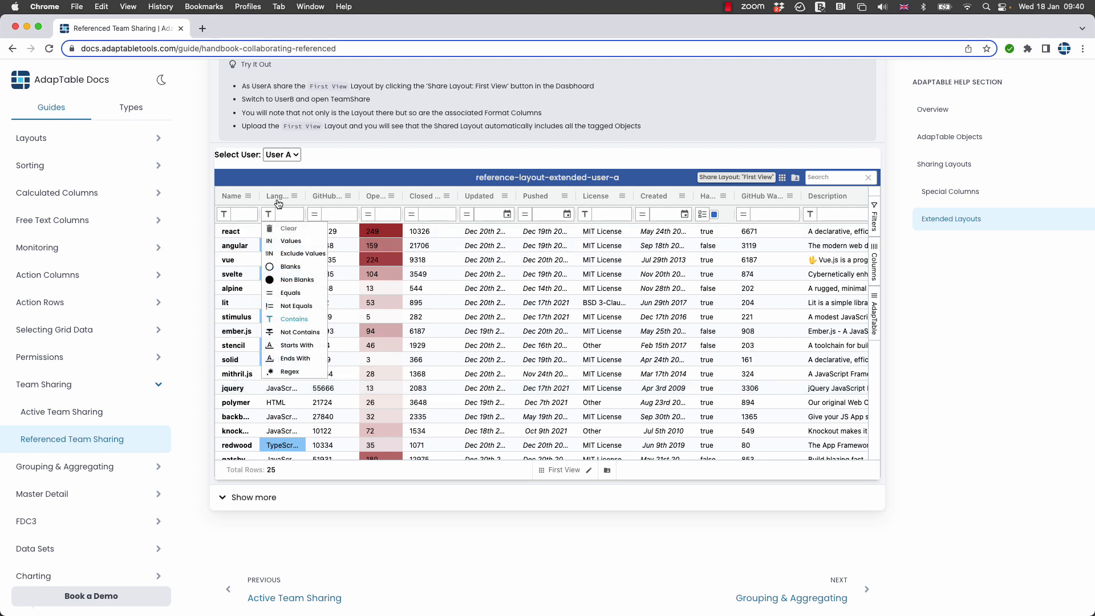
pyautogui.click(579, 471)
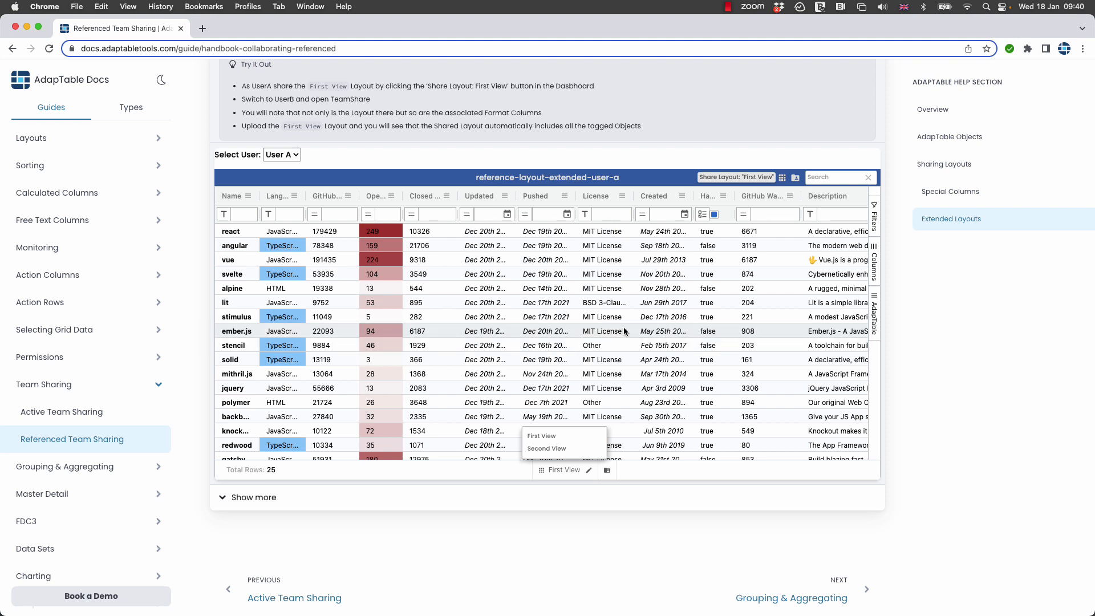
pyautogui.click(563, 449)
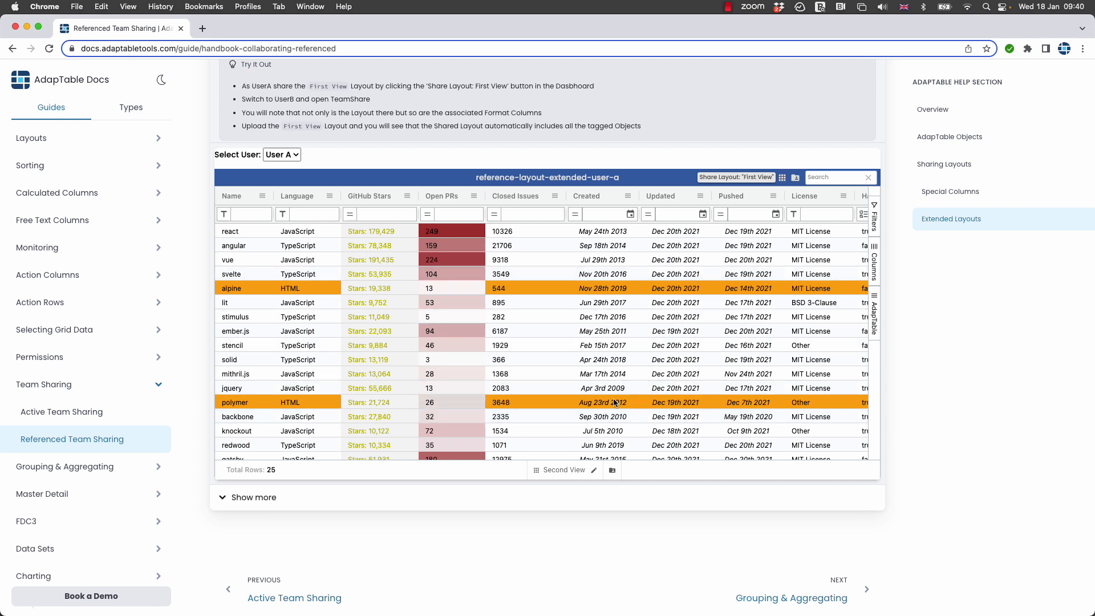
# Review the definitions of User A's First View and Second View layouts in the settings.
pyautogui.scroll(3, 621, 358)
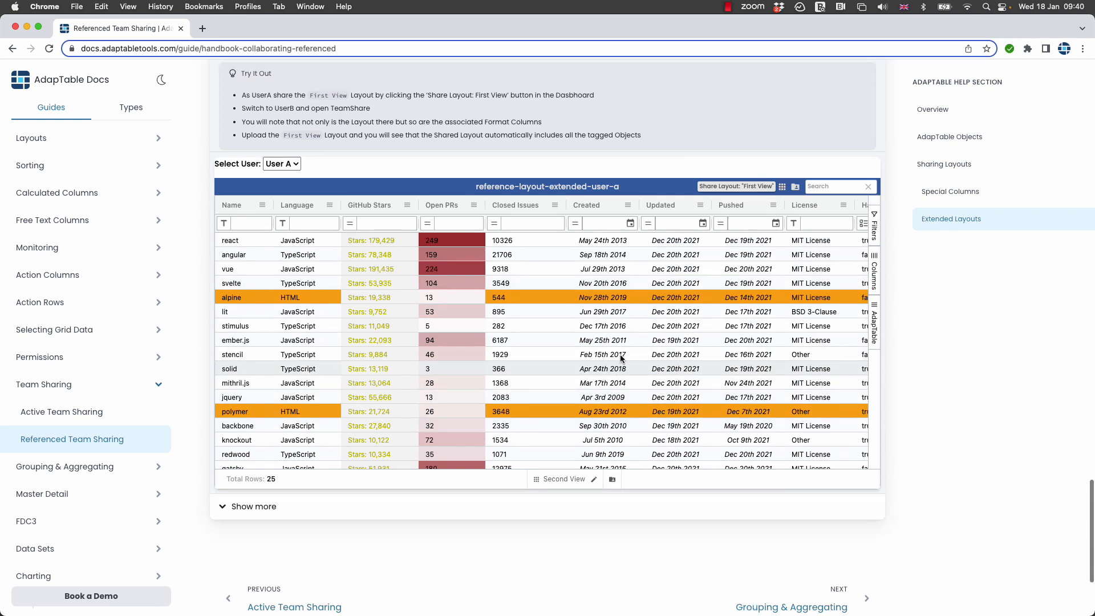
pyautogui.click(781, 262)
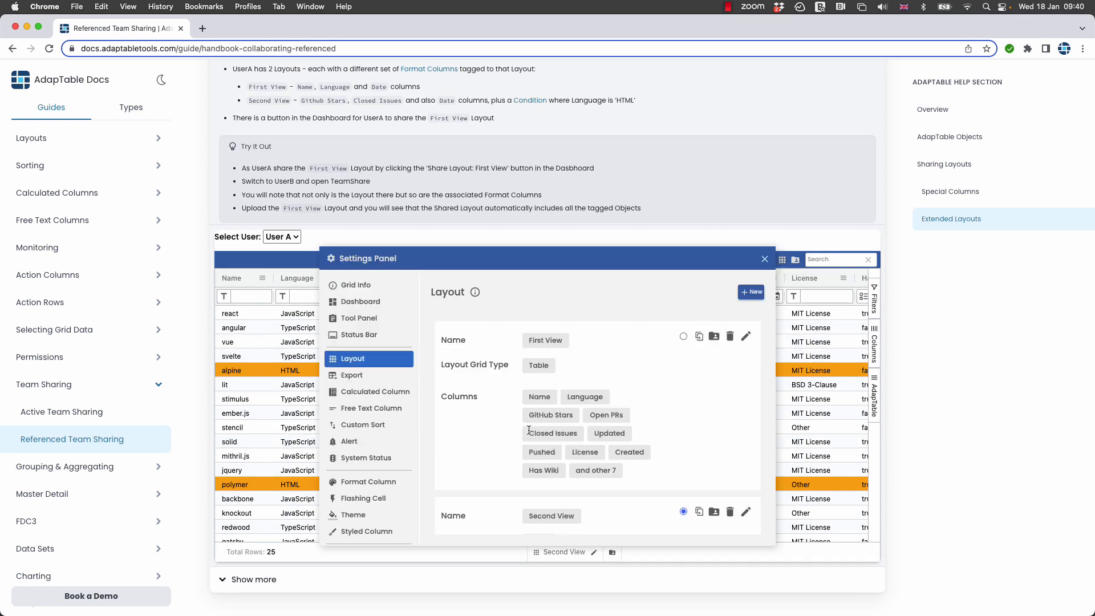
pyautogui.scroll(-5, 530, 430)
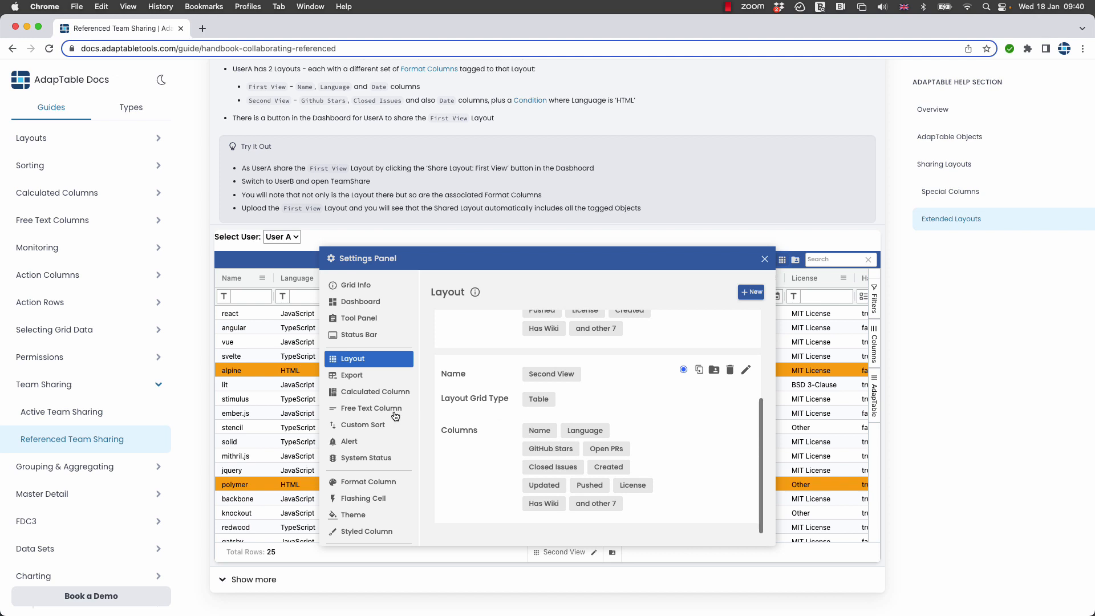
# Examine the layout tags of all format columns, including those not available in the current layout, and close the settings.
pyautogui.click(373, 482)
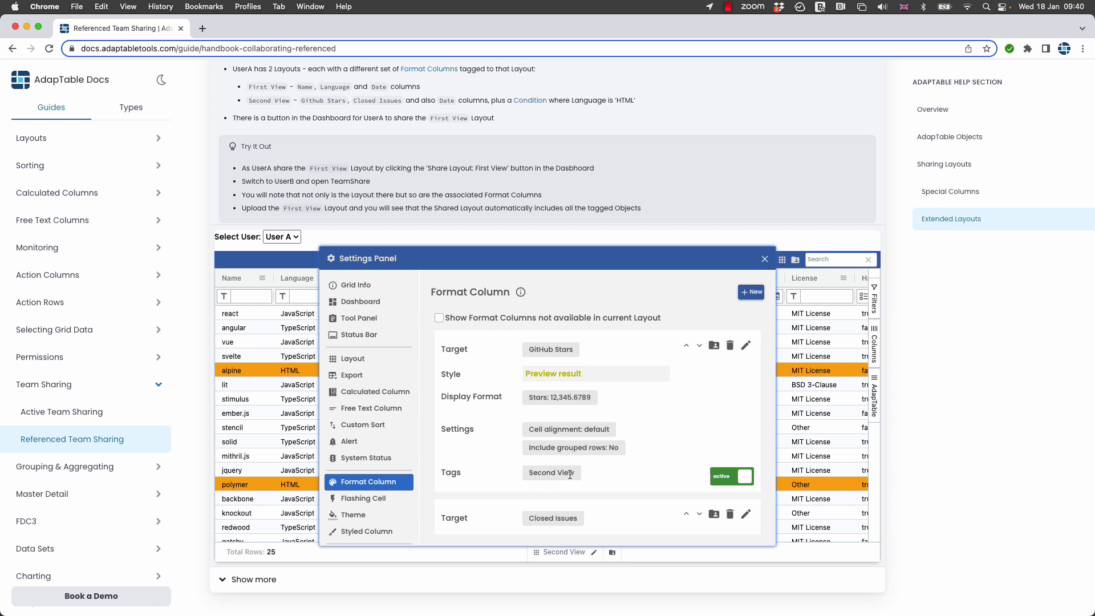
pyautogui.click(440, 318)
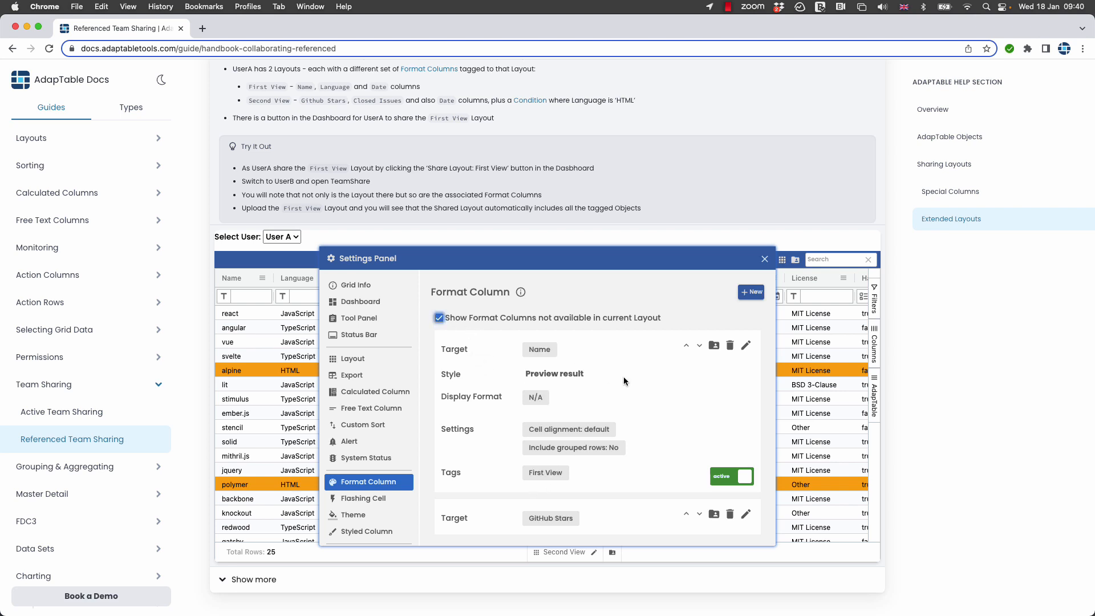
pyautogui.scroll(-2, 548, 358)
pyautogui.scroll(2, 548, 358)
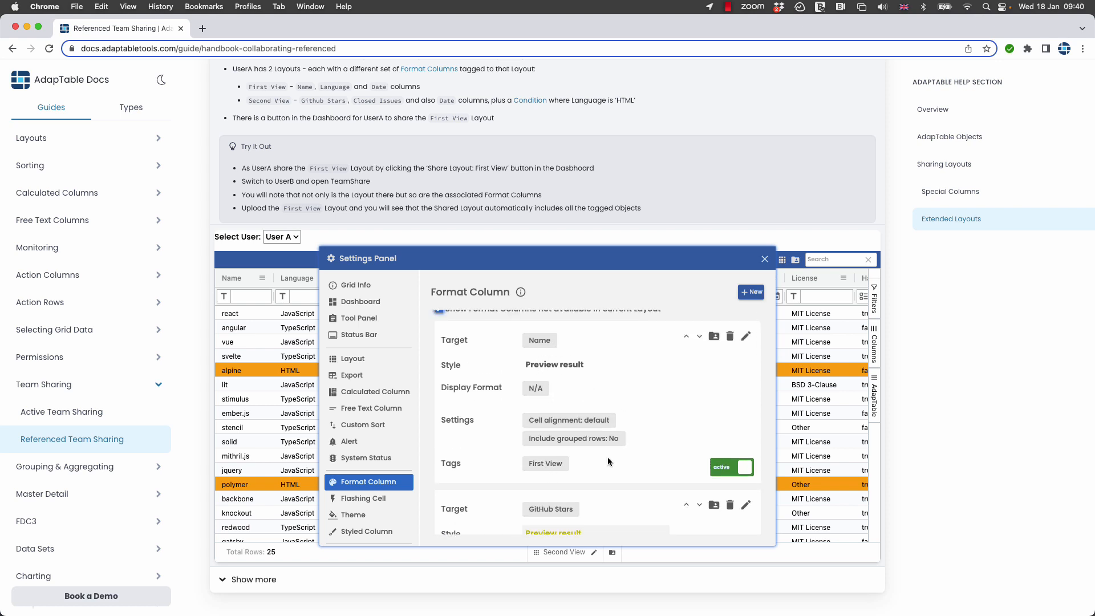
pyautogui.scroll(-5, 548, 425)
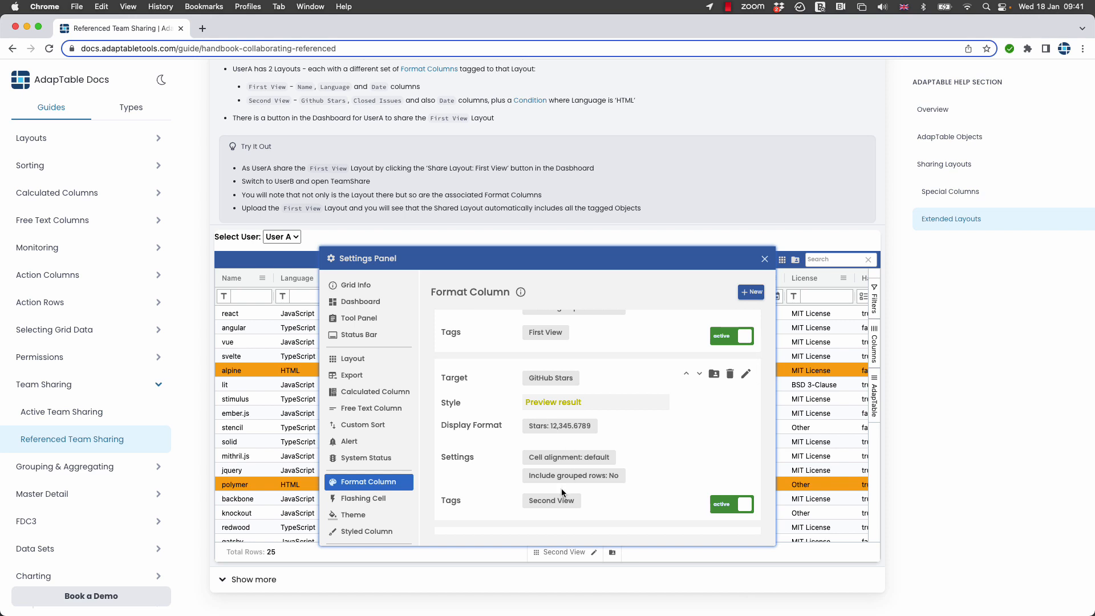
pyautogui.scroll(-6, 629, 440)
pyautogui.scroll(-1, 630, 440)
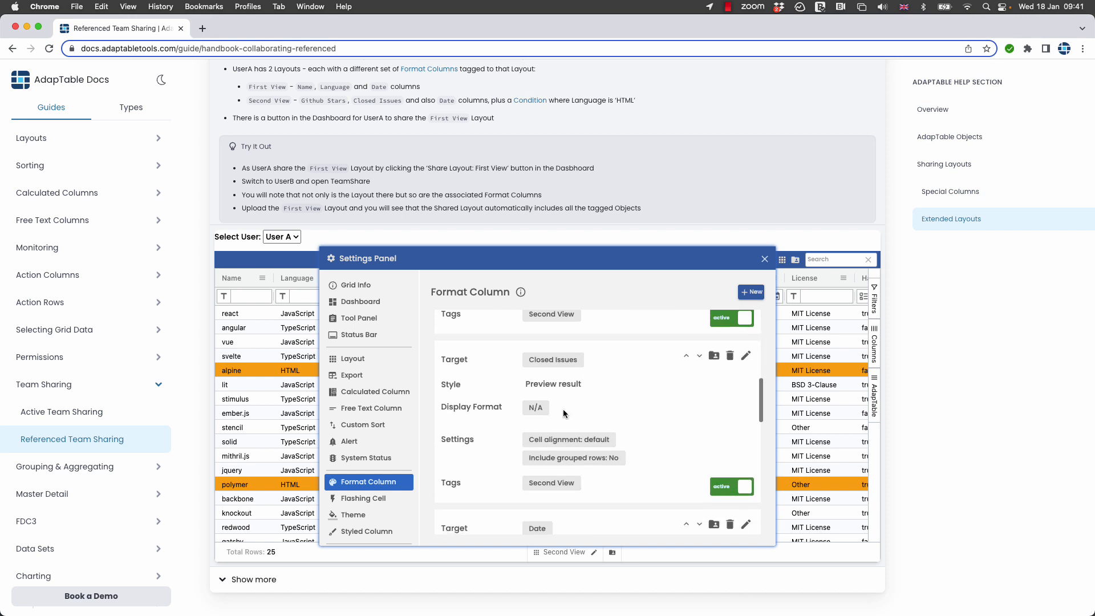
pyautogui.scroll(-7, 567, 488)
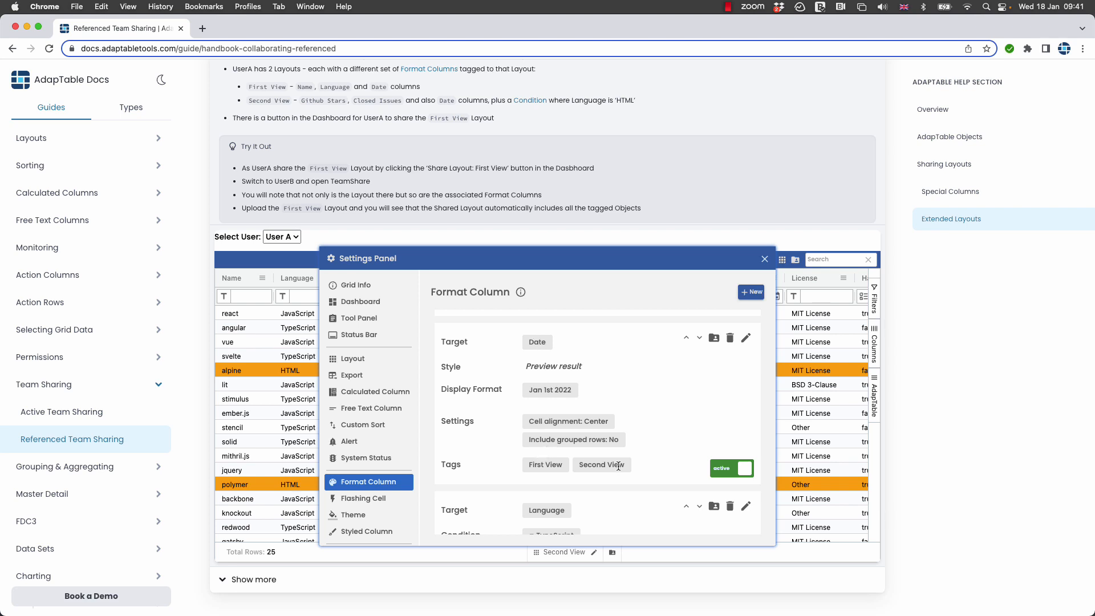
pyautogui.scroll(-7, 574, 456)
pyautogui.scroll(-6, 565, 467)
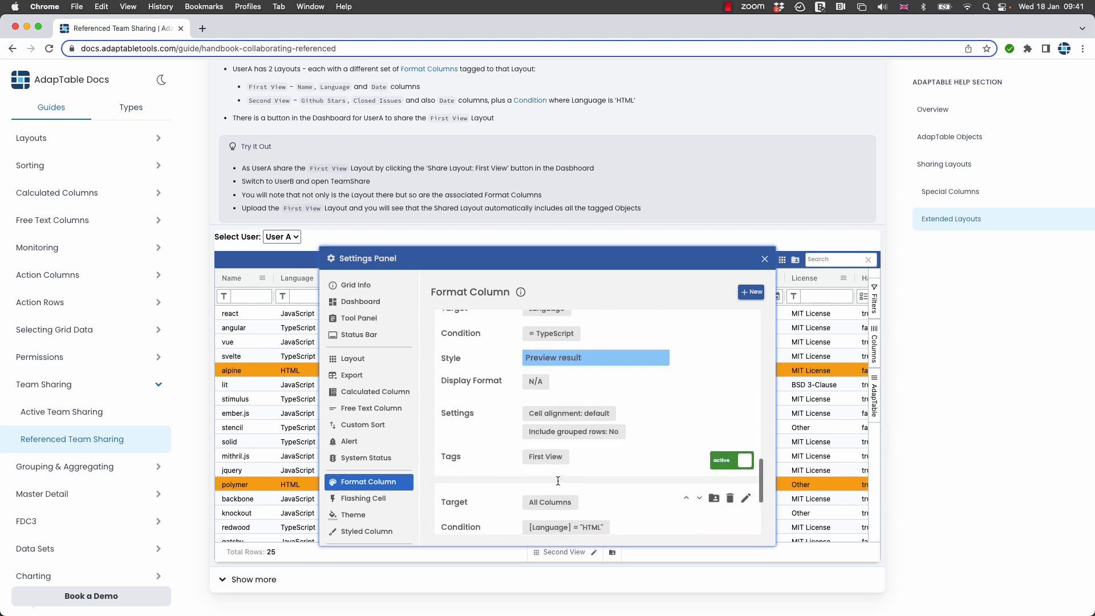
pyautogui.click(765, 260)
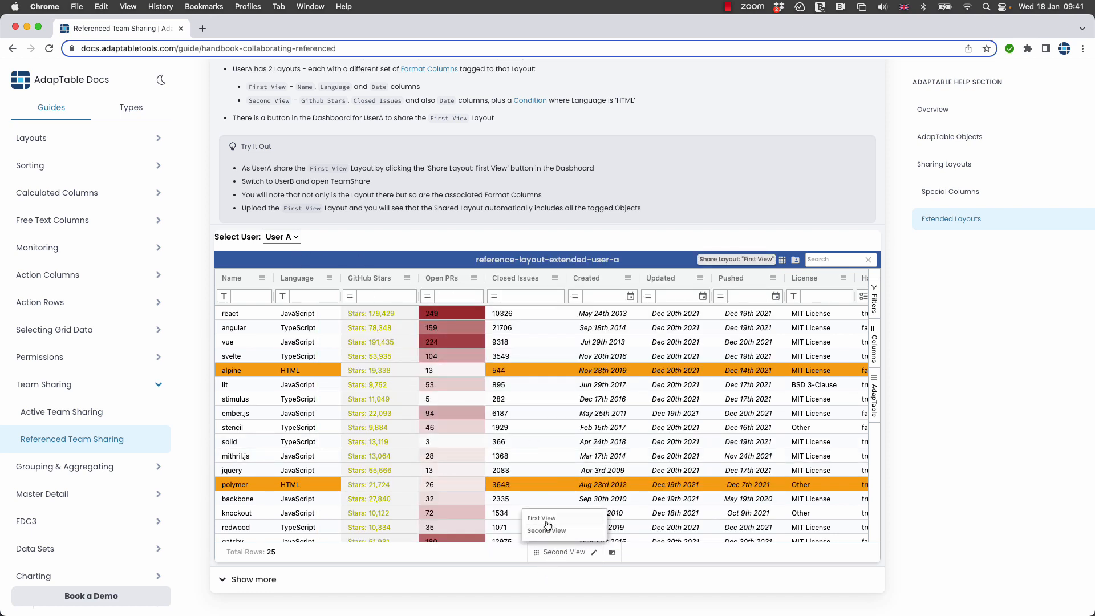
# Switch User A's grid back to the First View layout and show the Extended Layouts demo in full screen.
pyautogui.click(547, 522)
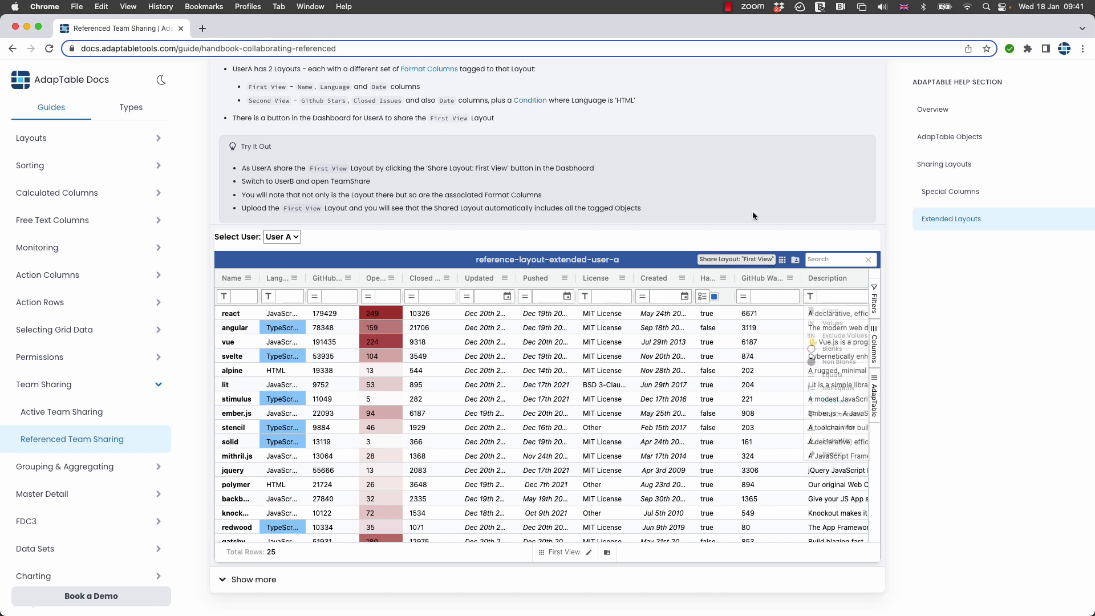
pyautogui.scroll(3, 751, 215)
pyautogui.click(780, 172)
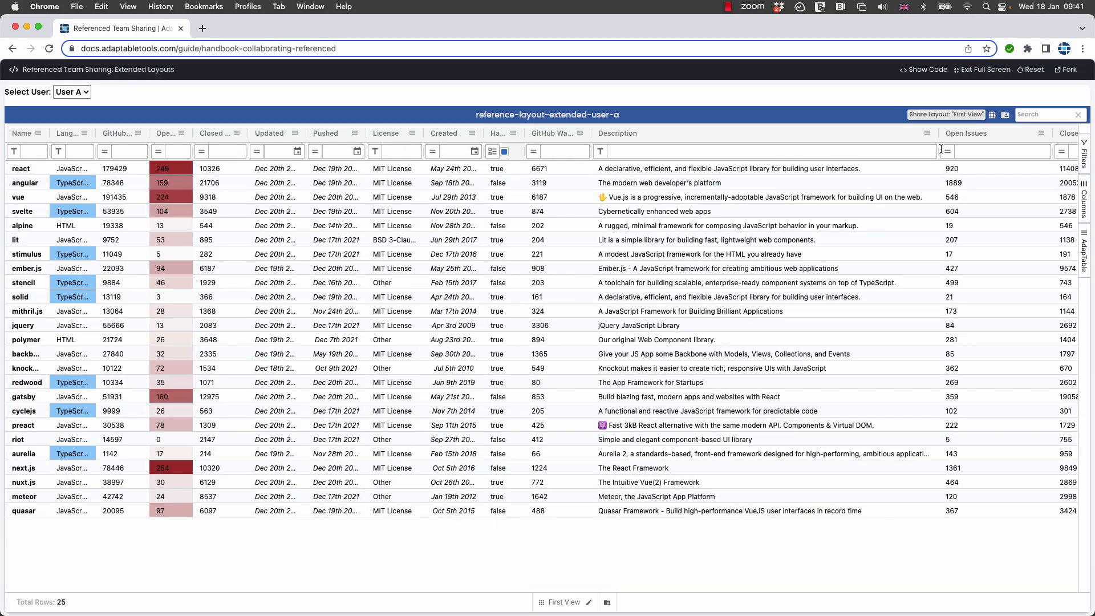
# Share the First View layout with the team as a snapshot named fvlayout and close the settings.
pyautogui.click(993, 116)
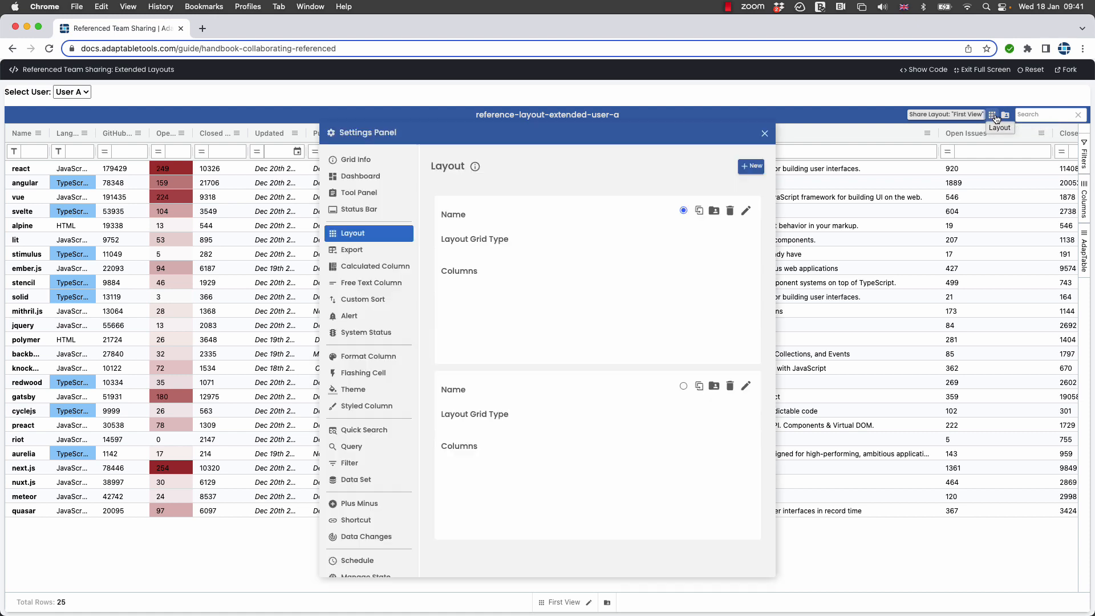
pyautogui.click(715, 212)
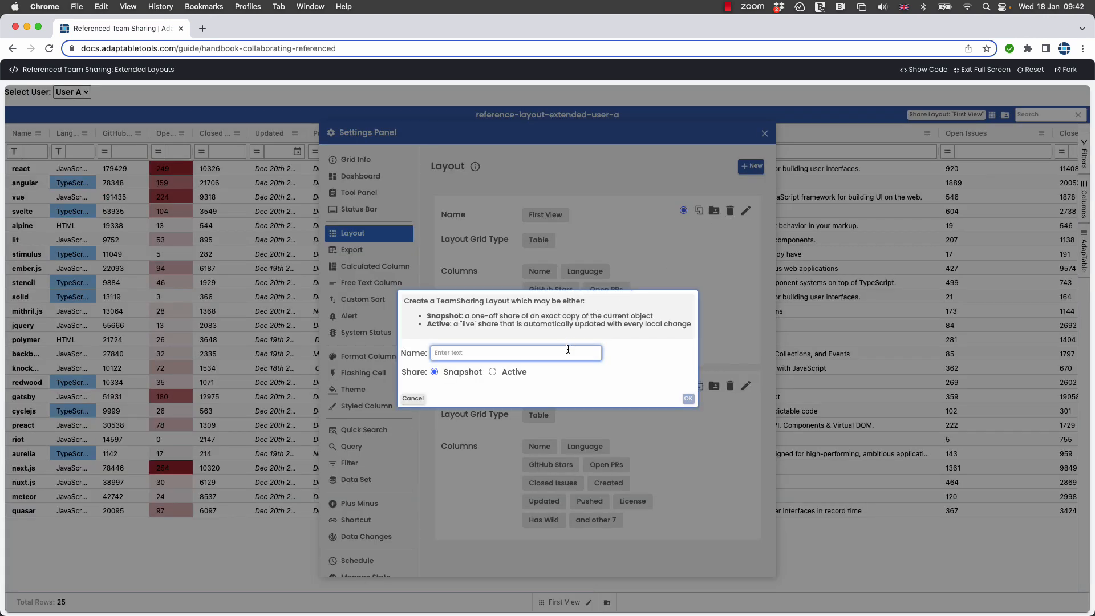
pyautogui.write('fvlayout')
pyautogui.click(688, 398)
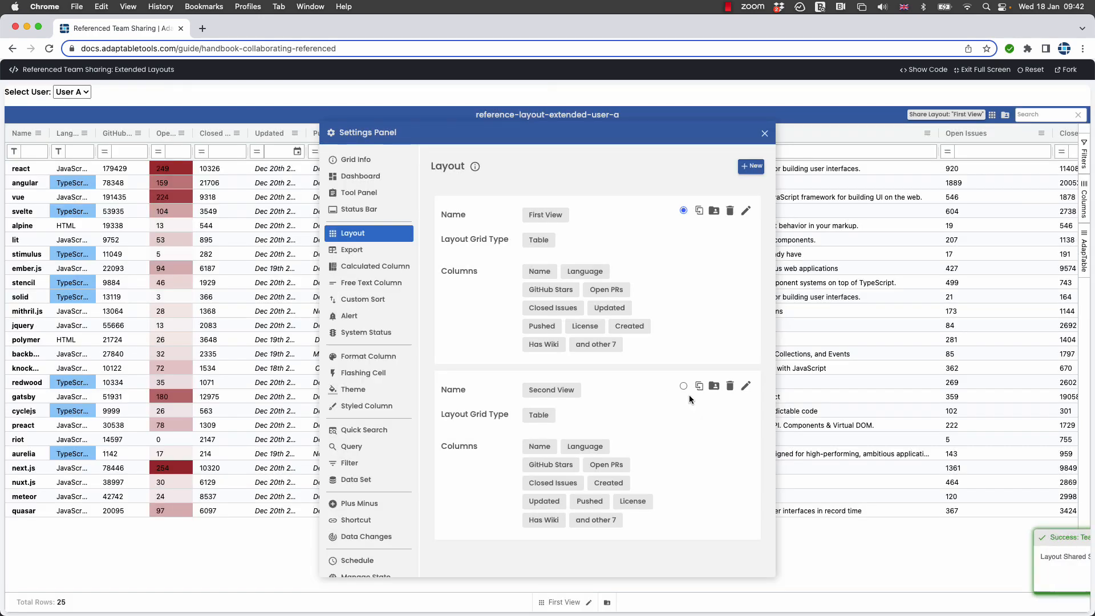
pyautogui.click(991, 579)
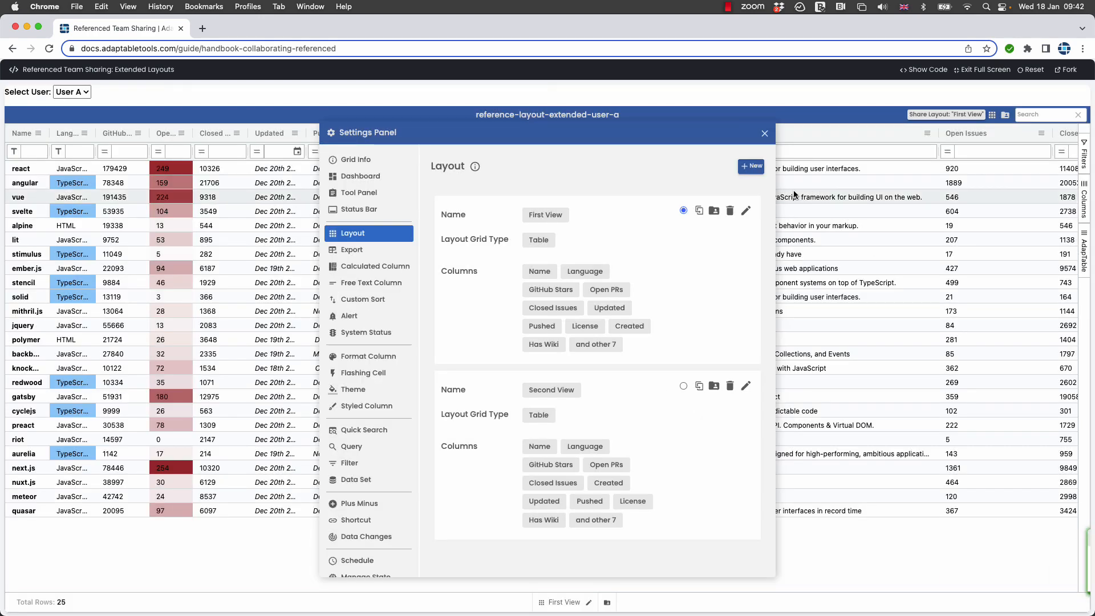
pyautogui.click(765, 135)
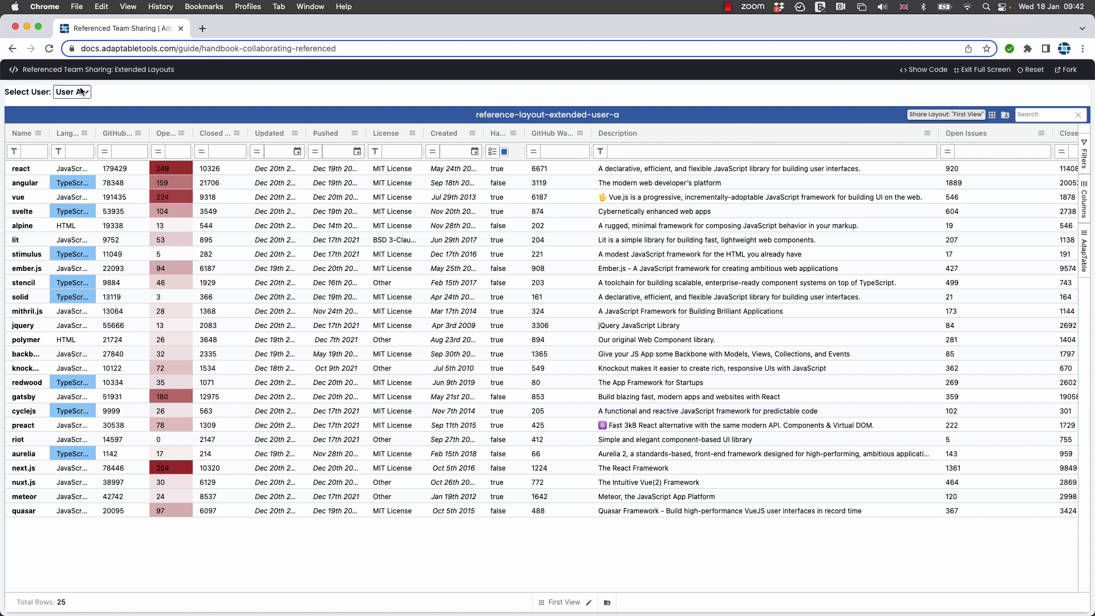
# Switch the Extended Layouts demo to User B and check which layouts that user has.
pyautogui.click(75, 105)
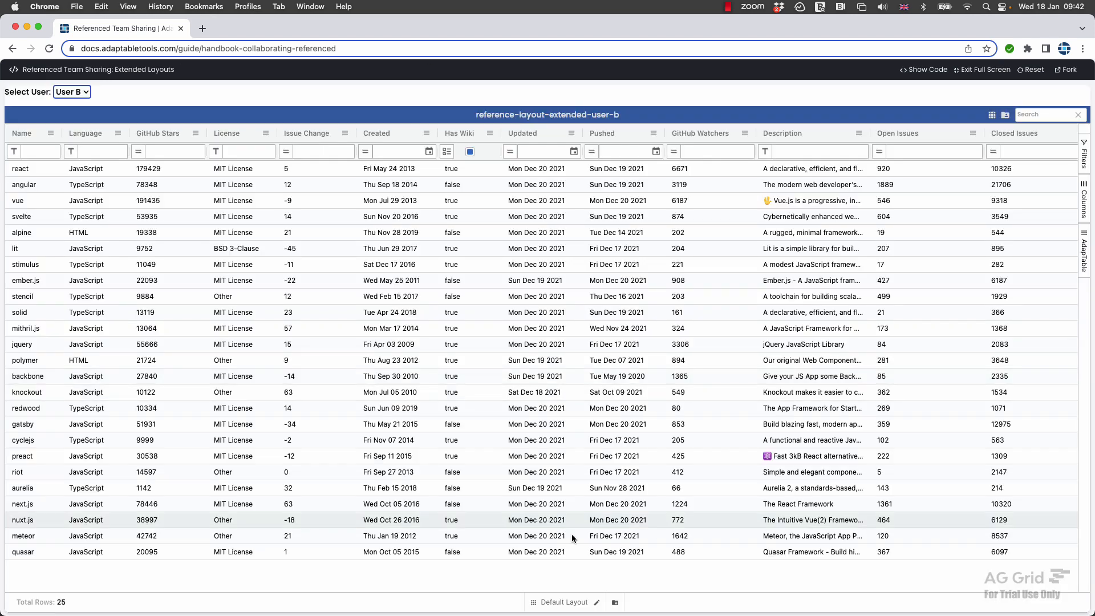
pyautogui.click(562, 602)
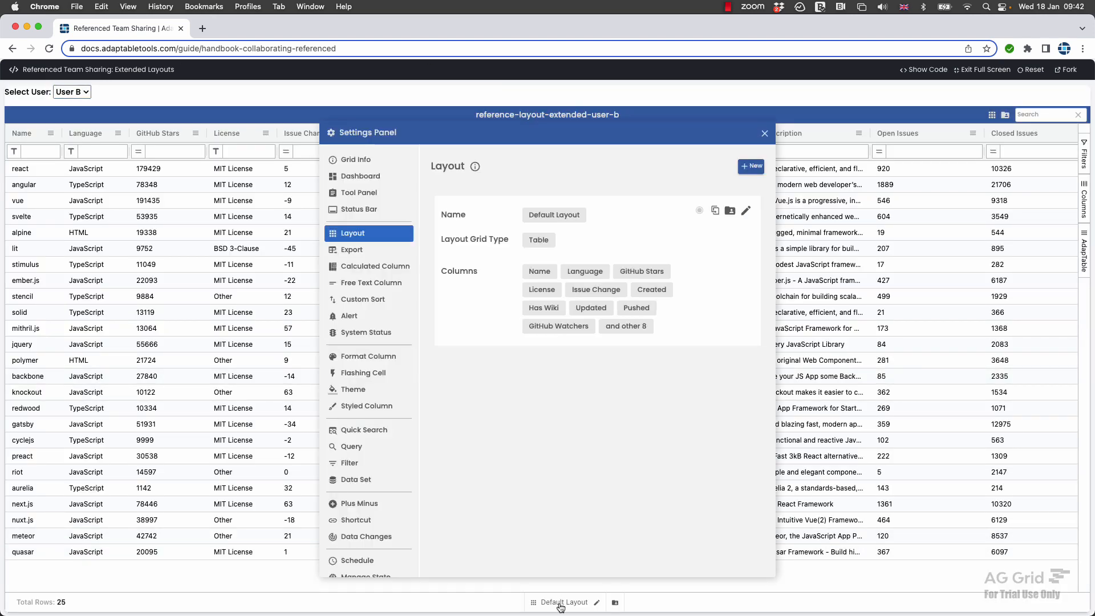
# Review the dependencies of the shared fvlayout snapshot in User B's team sharing, import the whole item, and close the settings.
pyautogui.click(764, 133)
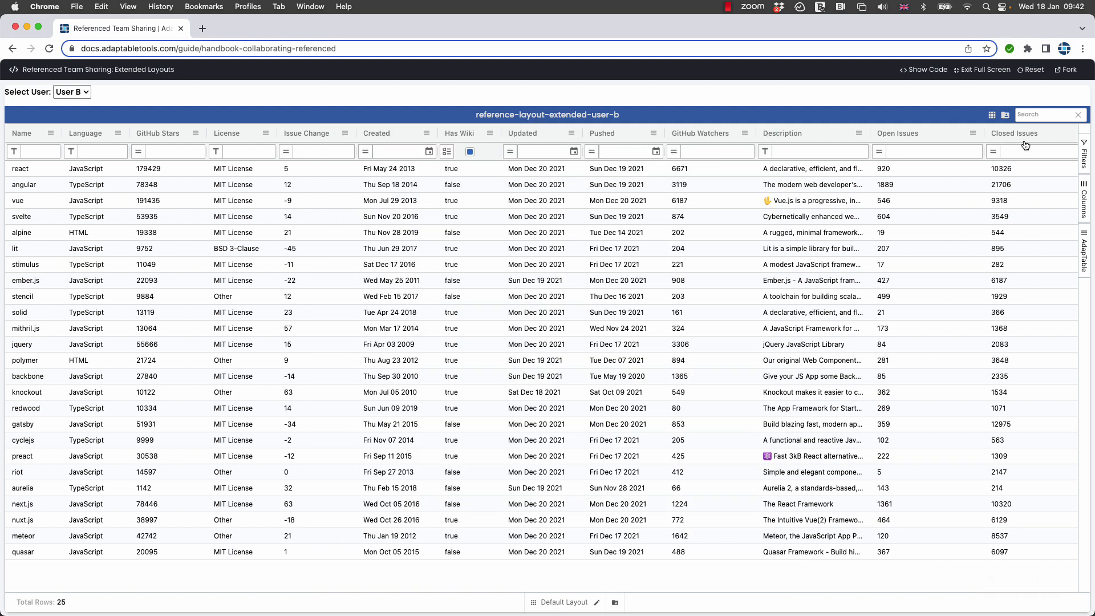
pyautogui.click(1004, 116)
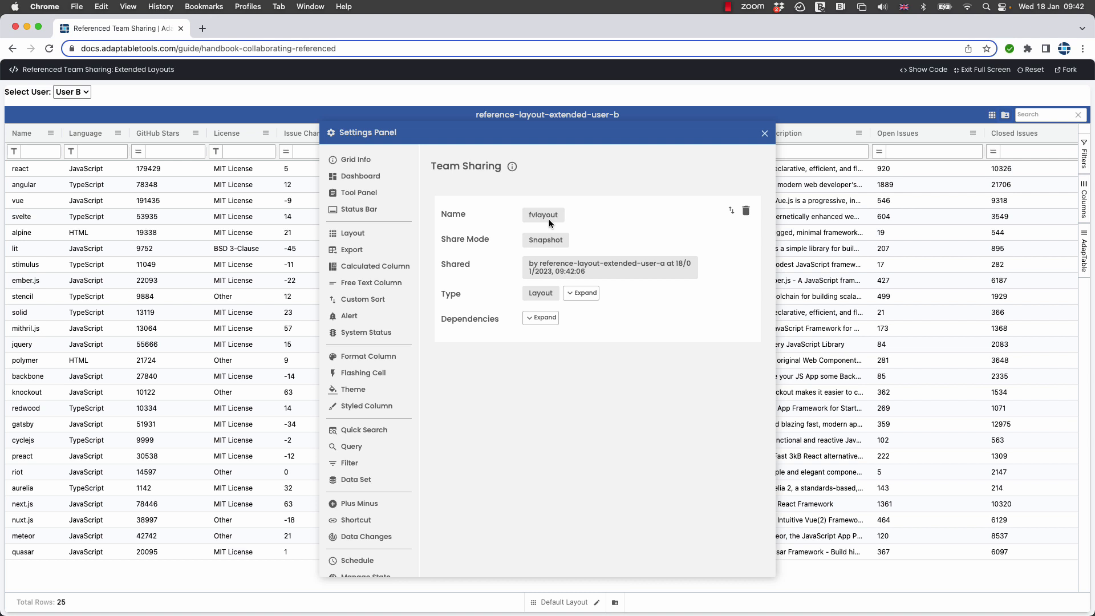
pyautogui.click(539, 318)
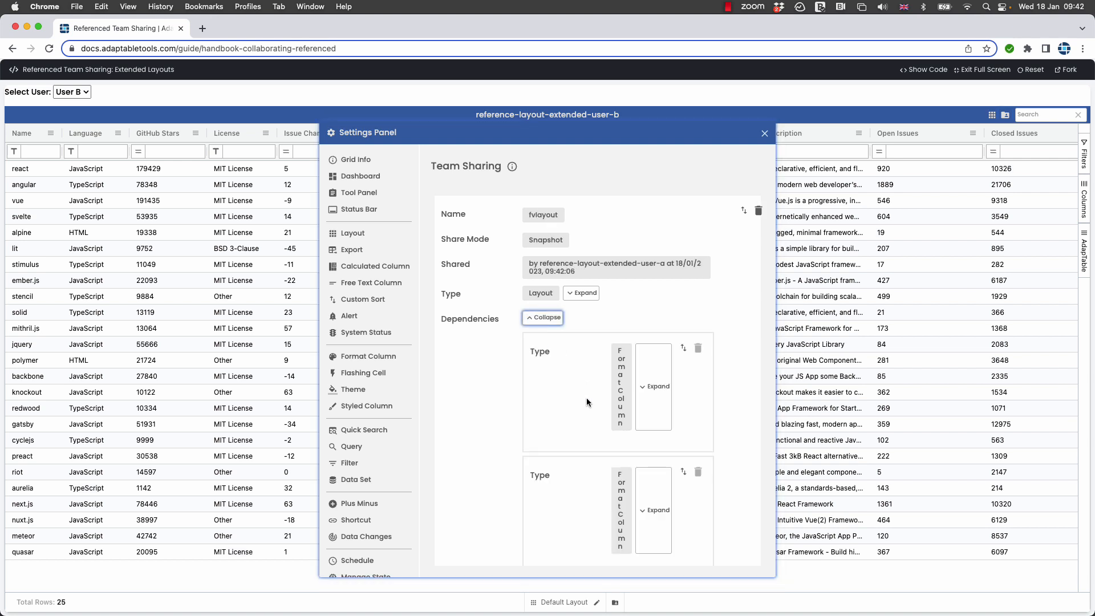
pyautogui.scroll(-5, 586, 399)
pyautogui.scroll(5, 586, 398)
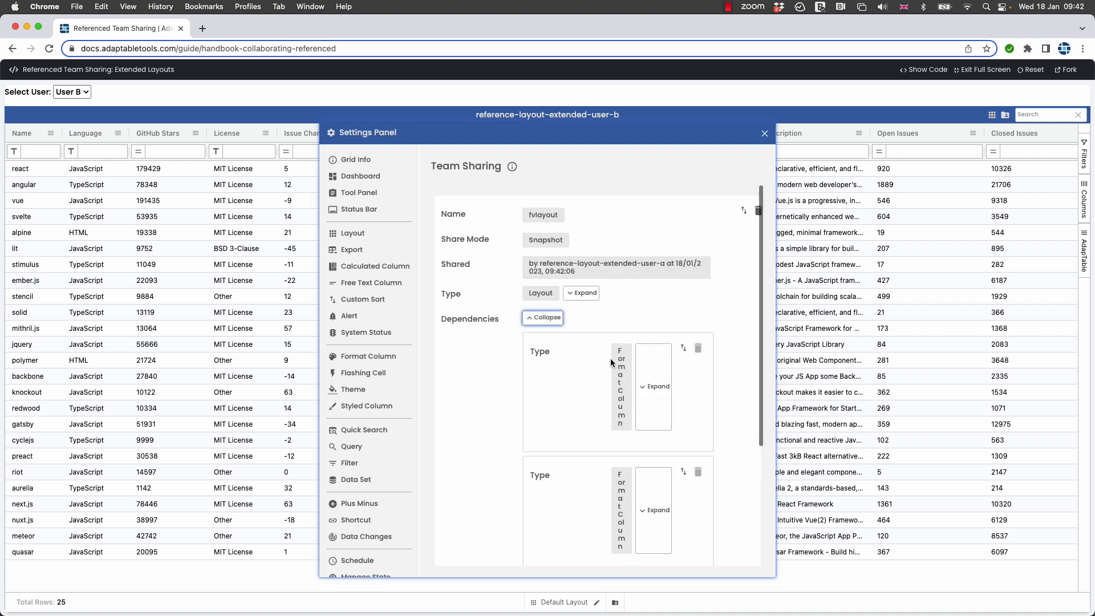
pyautogui.click(744, 212)
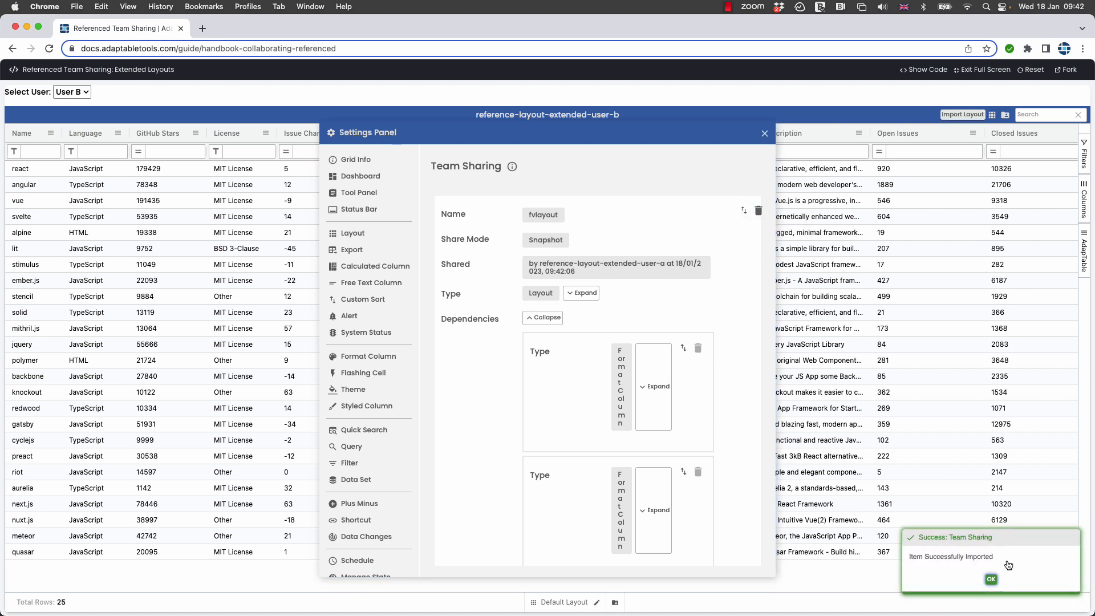
pyautogui.click(765, 134)
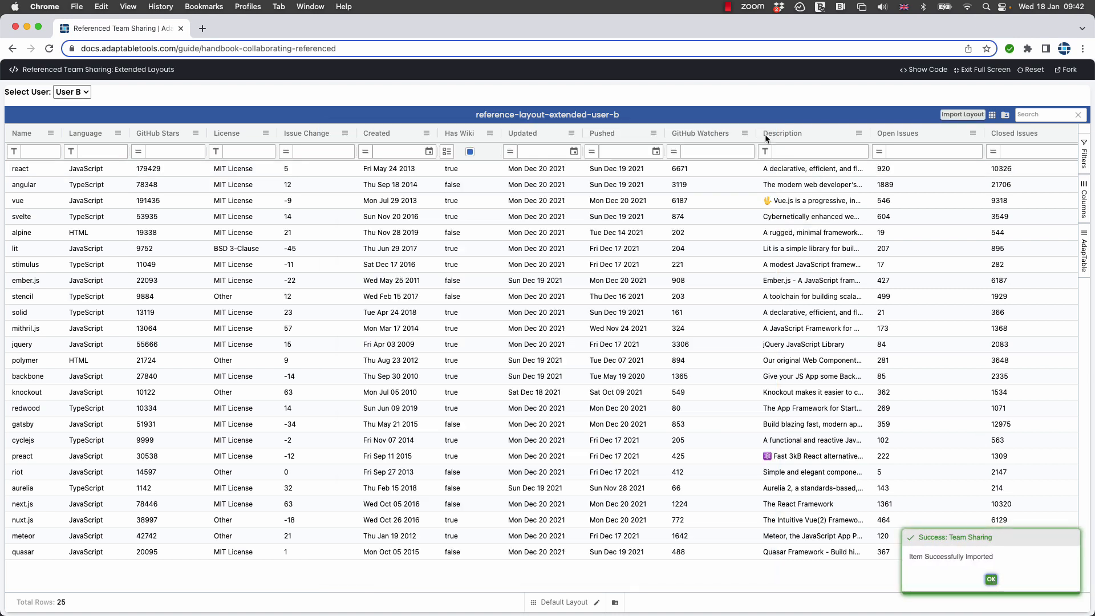
# Switch User B's grid to the imported First View layout.
pyautogui.click(557, 603)
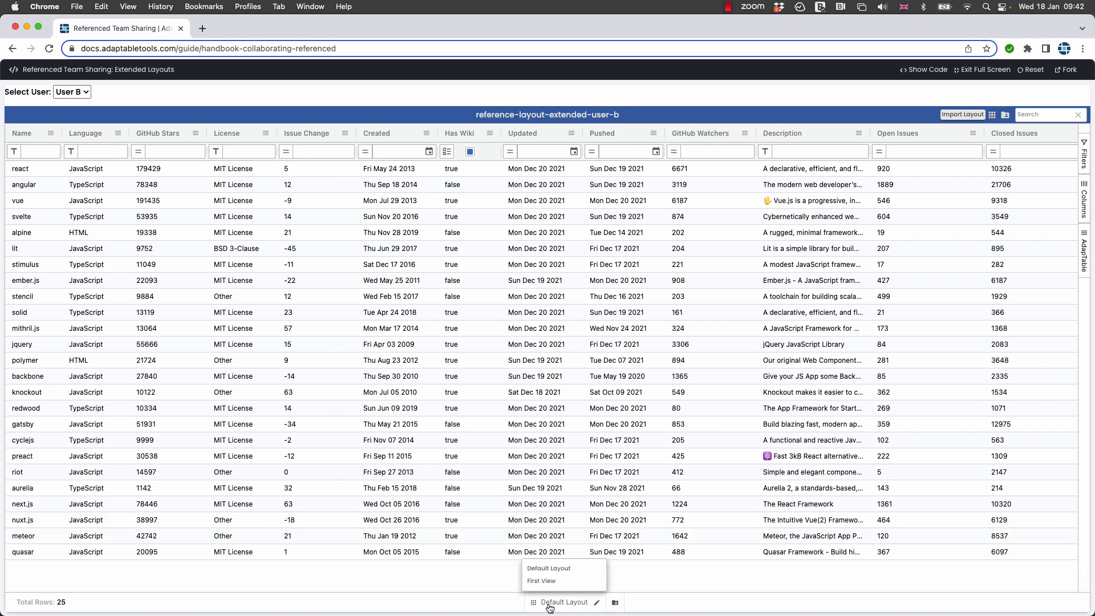
pyautogui.click(548, 581)
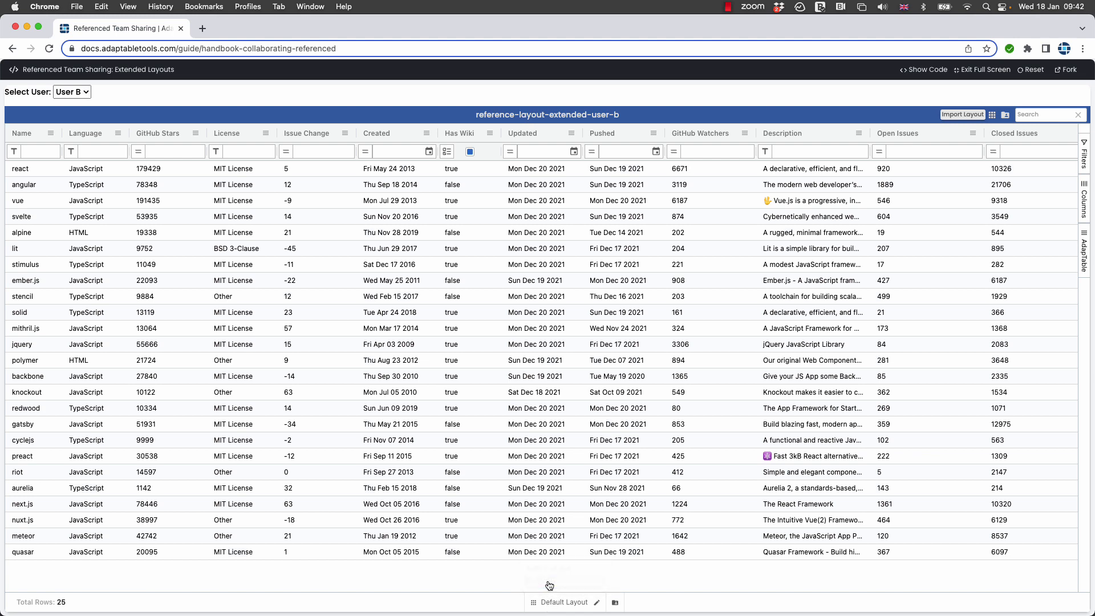